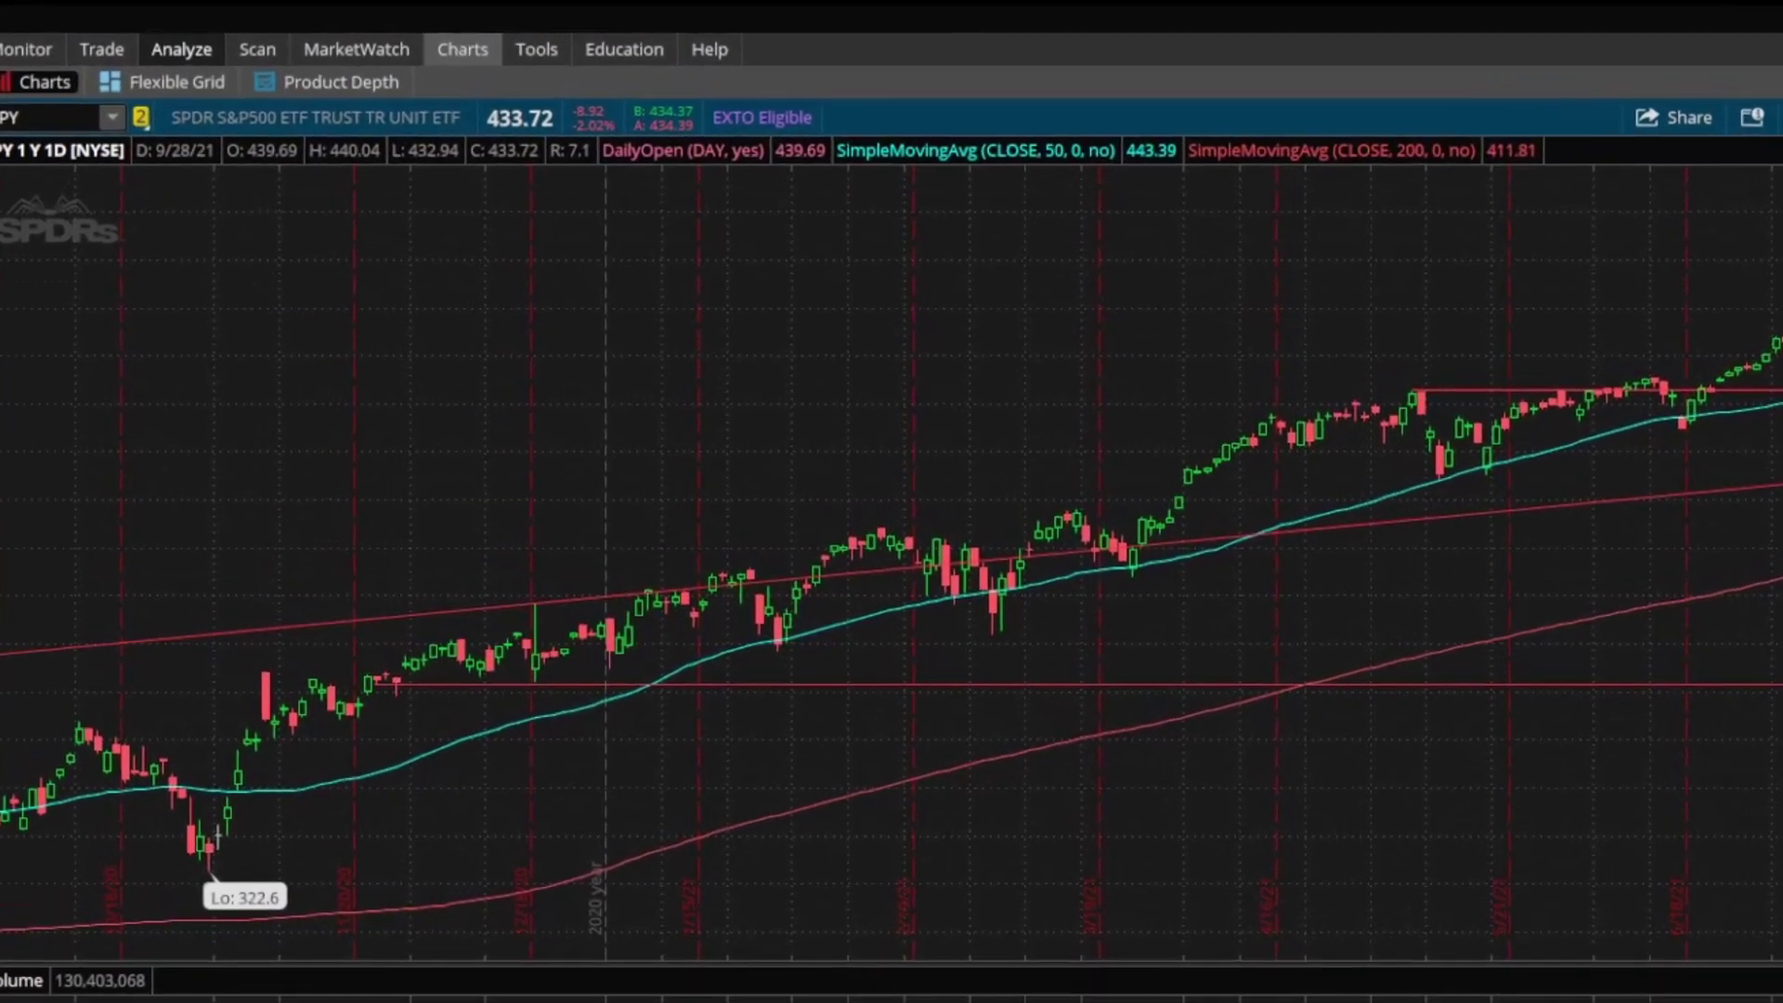
Step: Flip to Charts and back to the scanner, then bring up Add filter for 'All of the following'
click(281, 70)
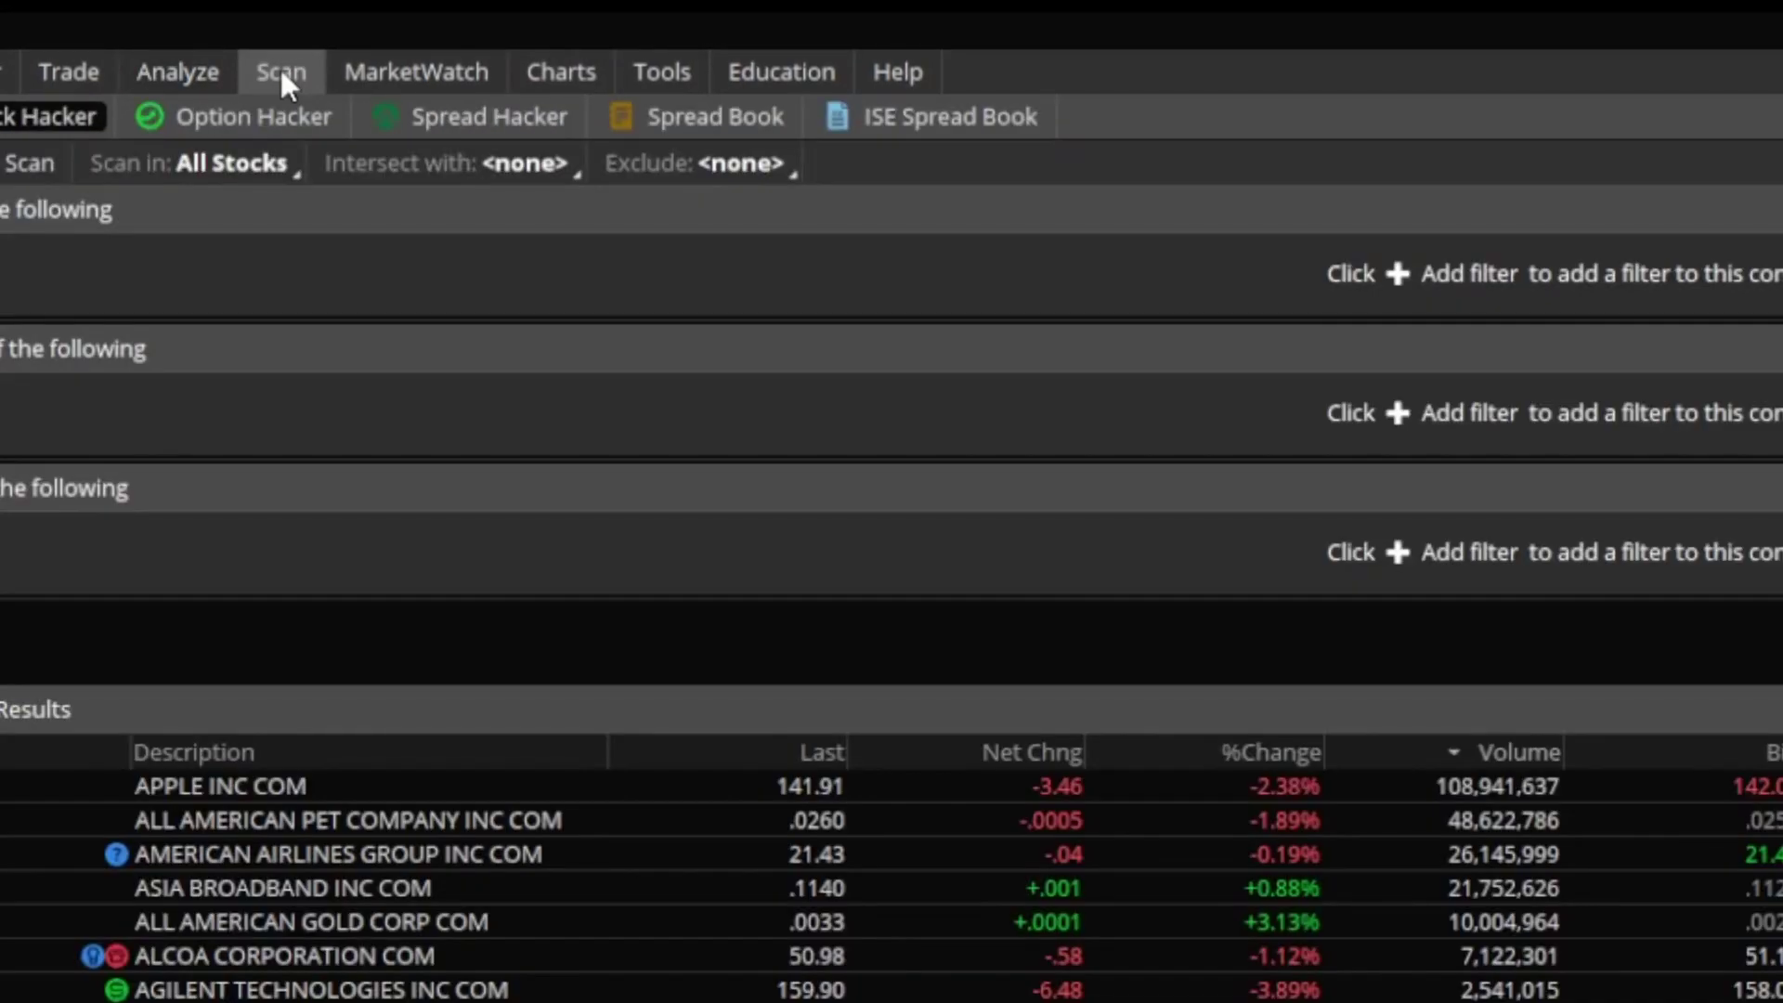
click(513, 76)
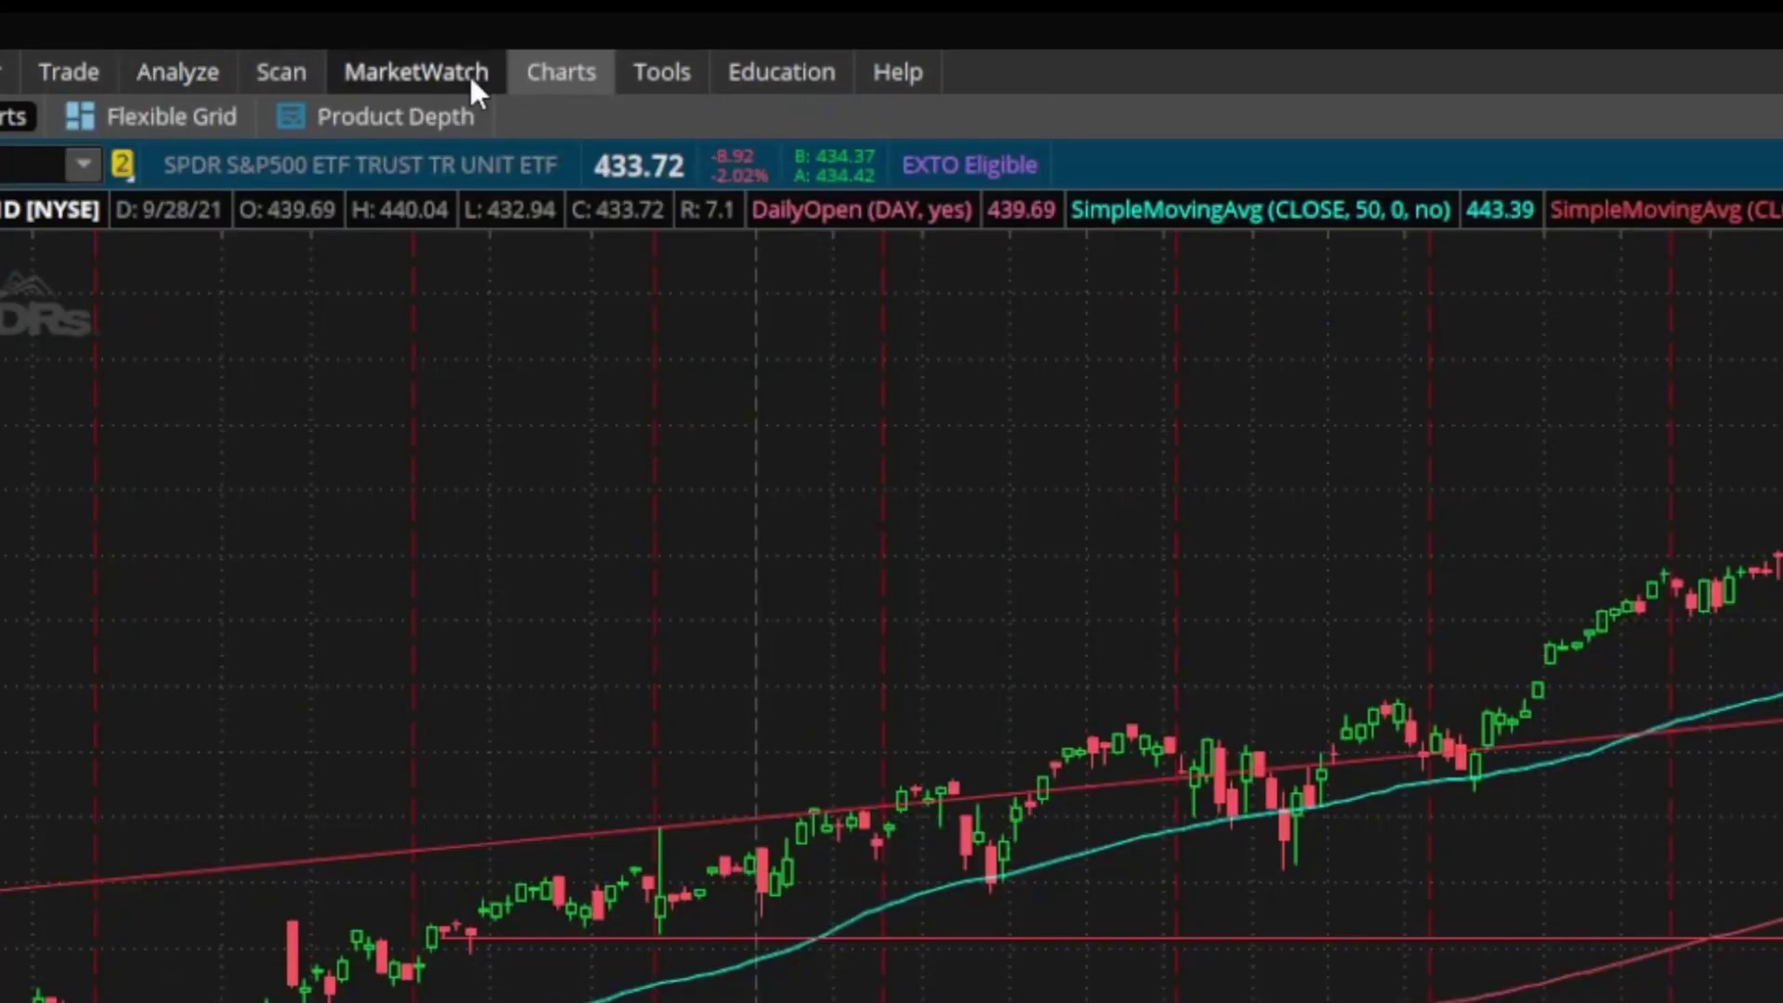
click(270, 69)
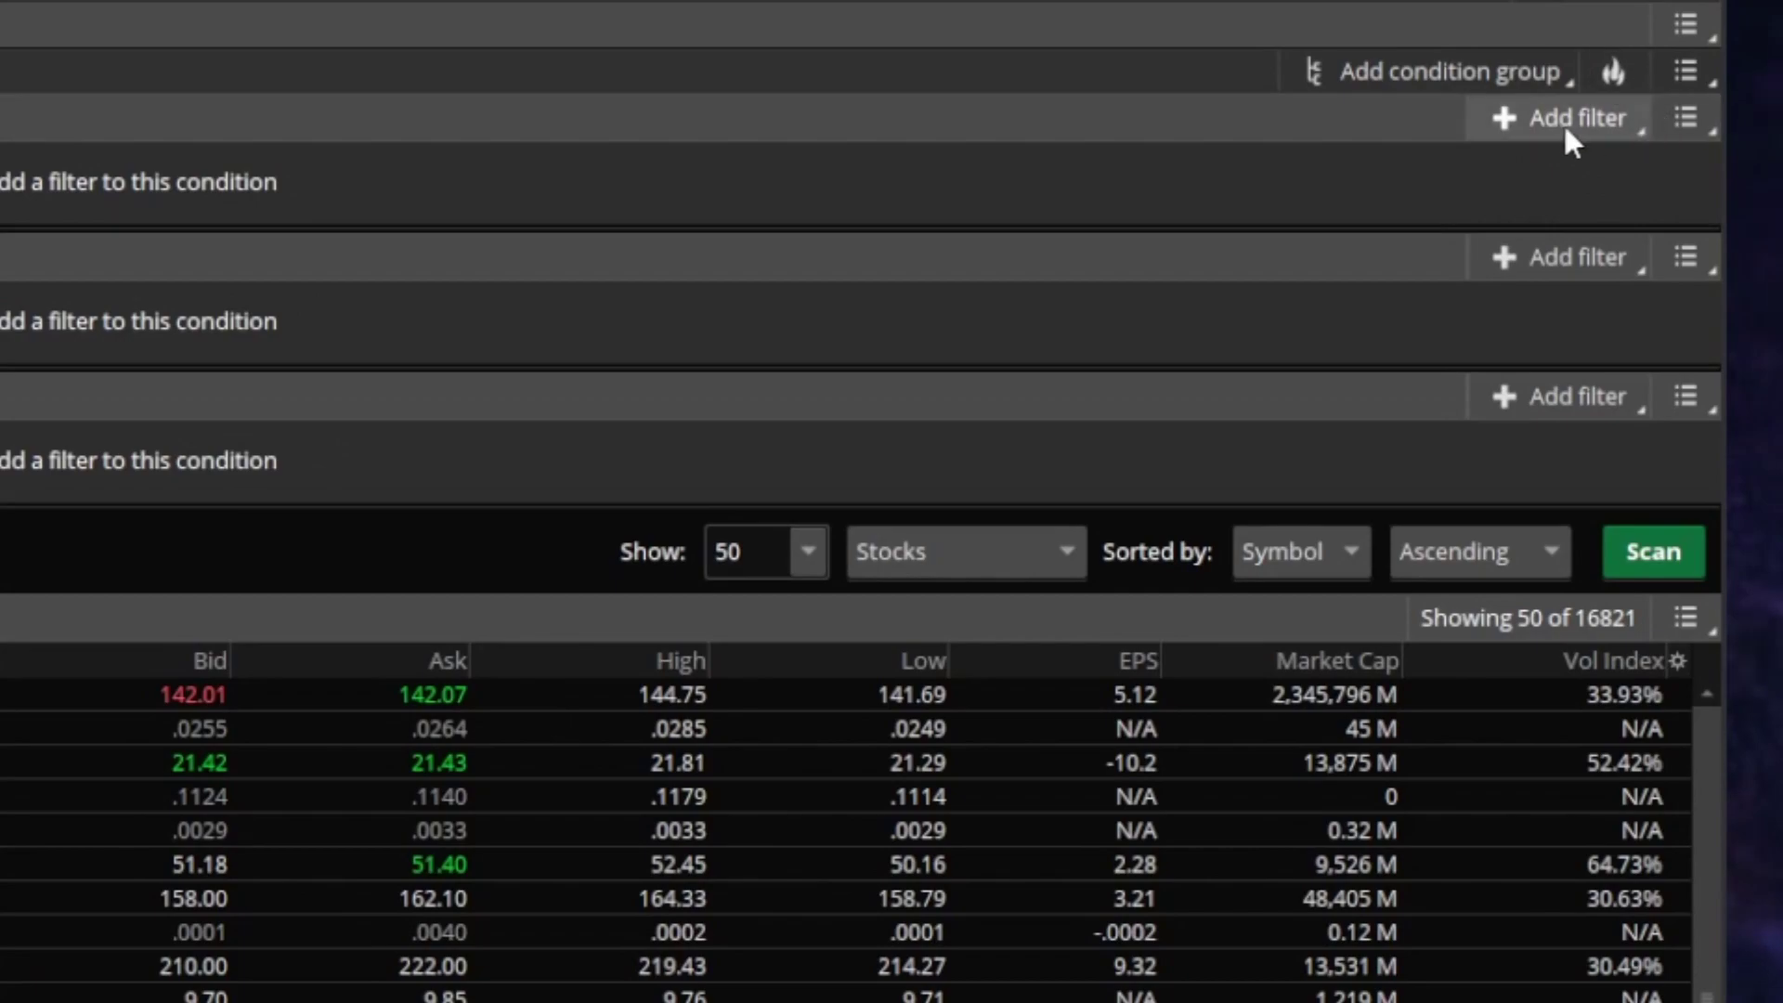
click(1629, 105)
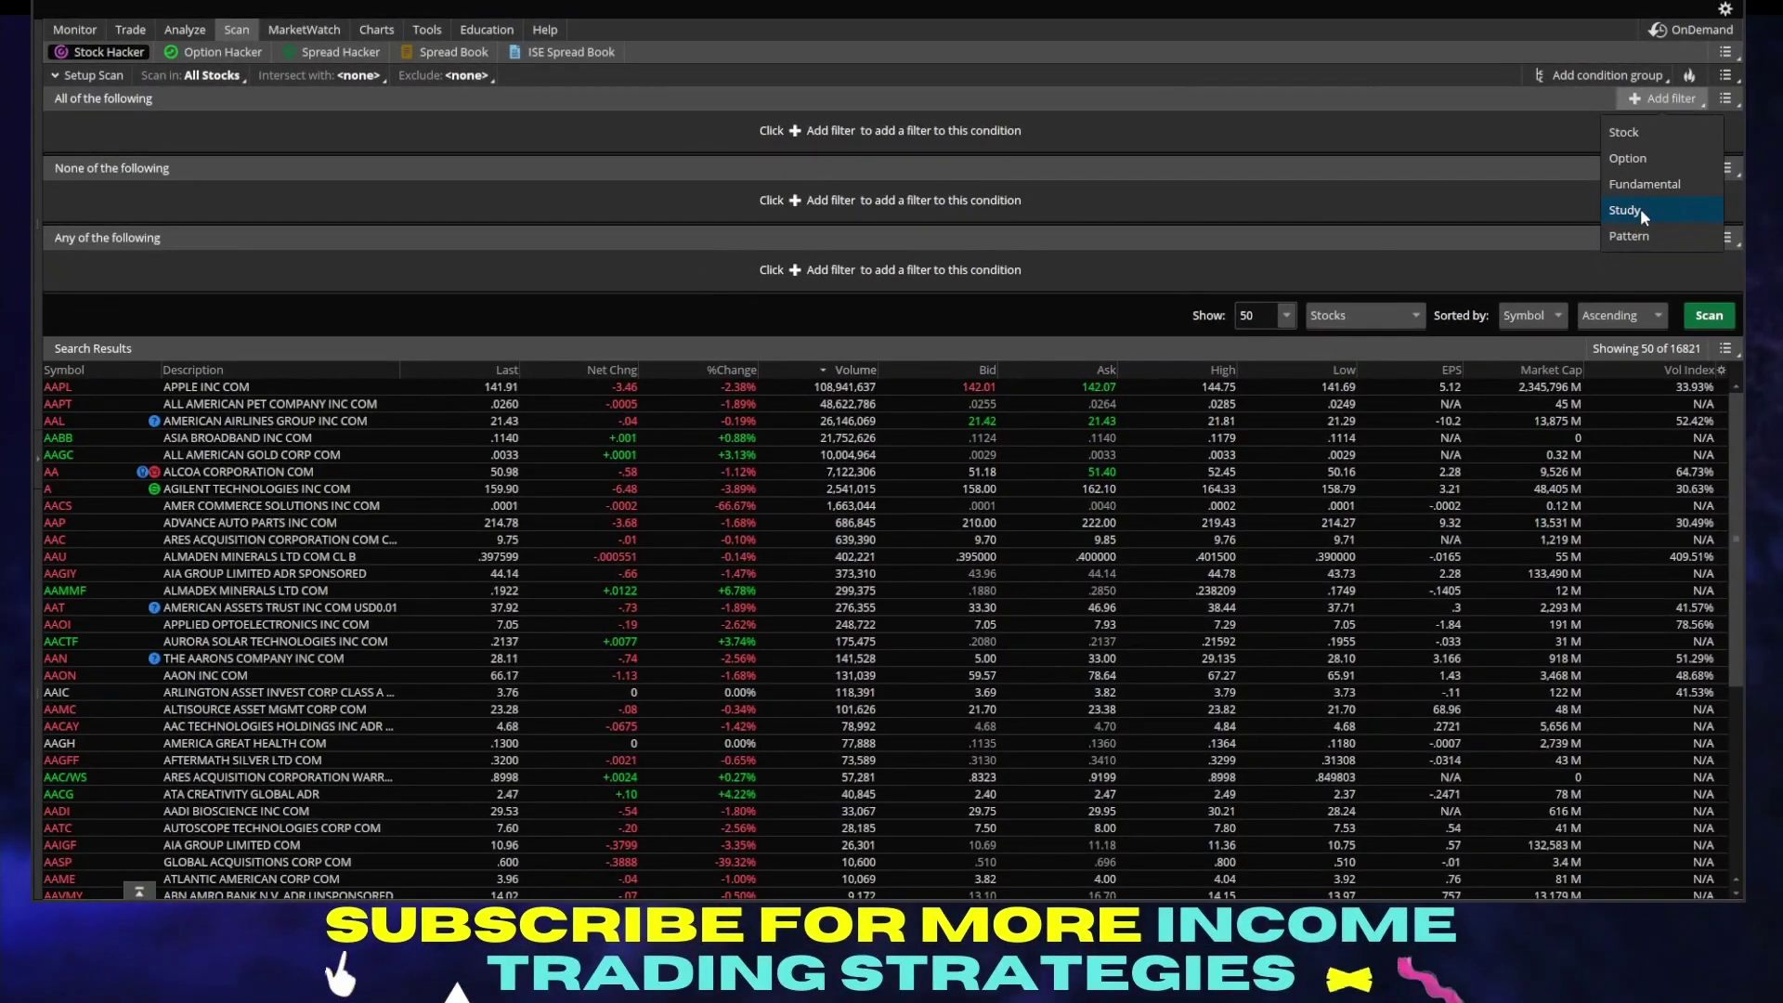
Step: Add a Study filter using MovingAvgCrossover from the Crossovers category
click(1640, 208)
click(210, 132)
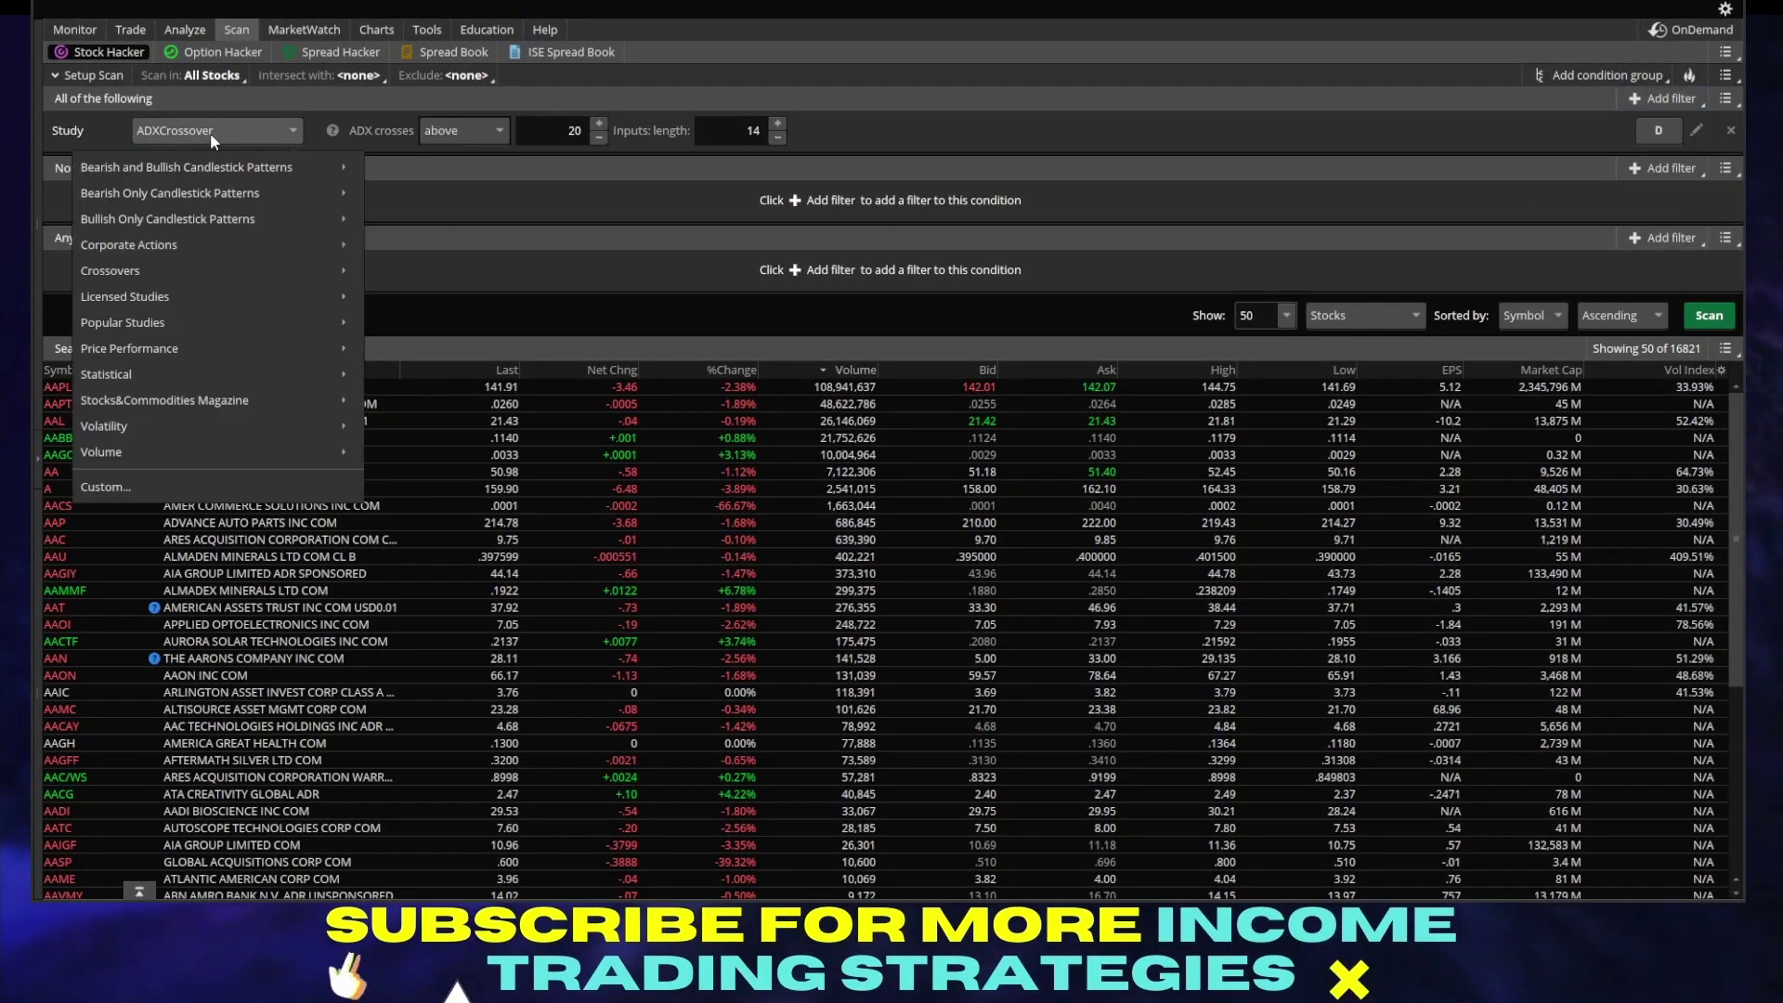
mouse_move(187, 280)
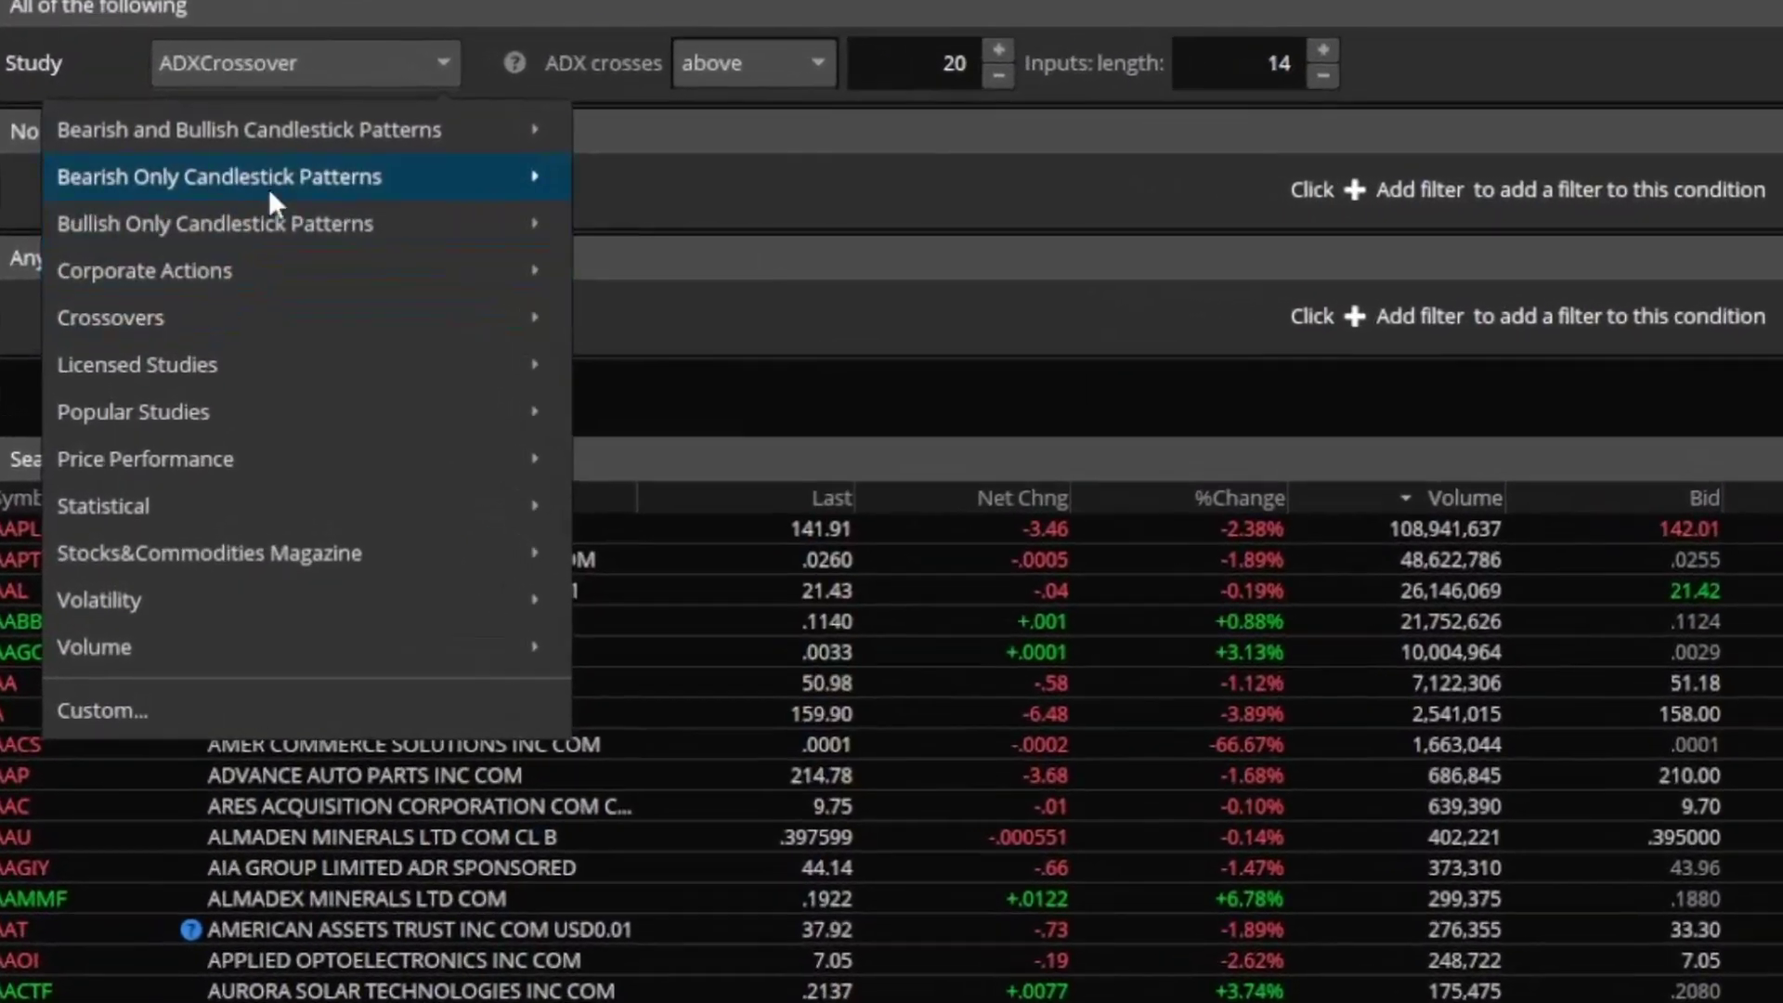
mouse_move(205, 161)
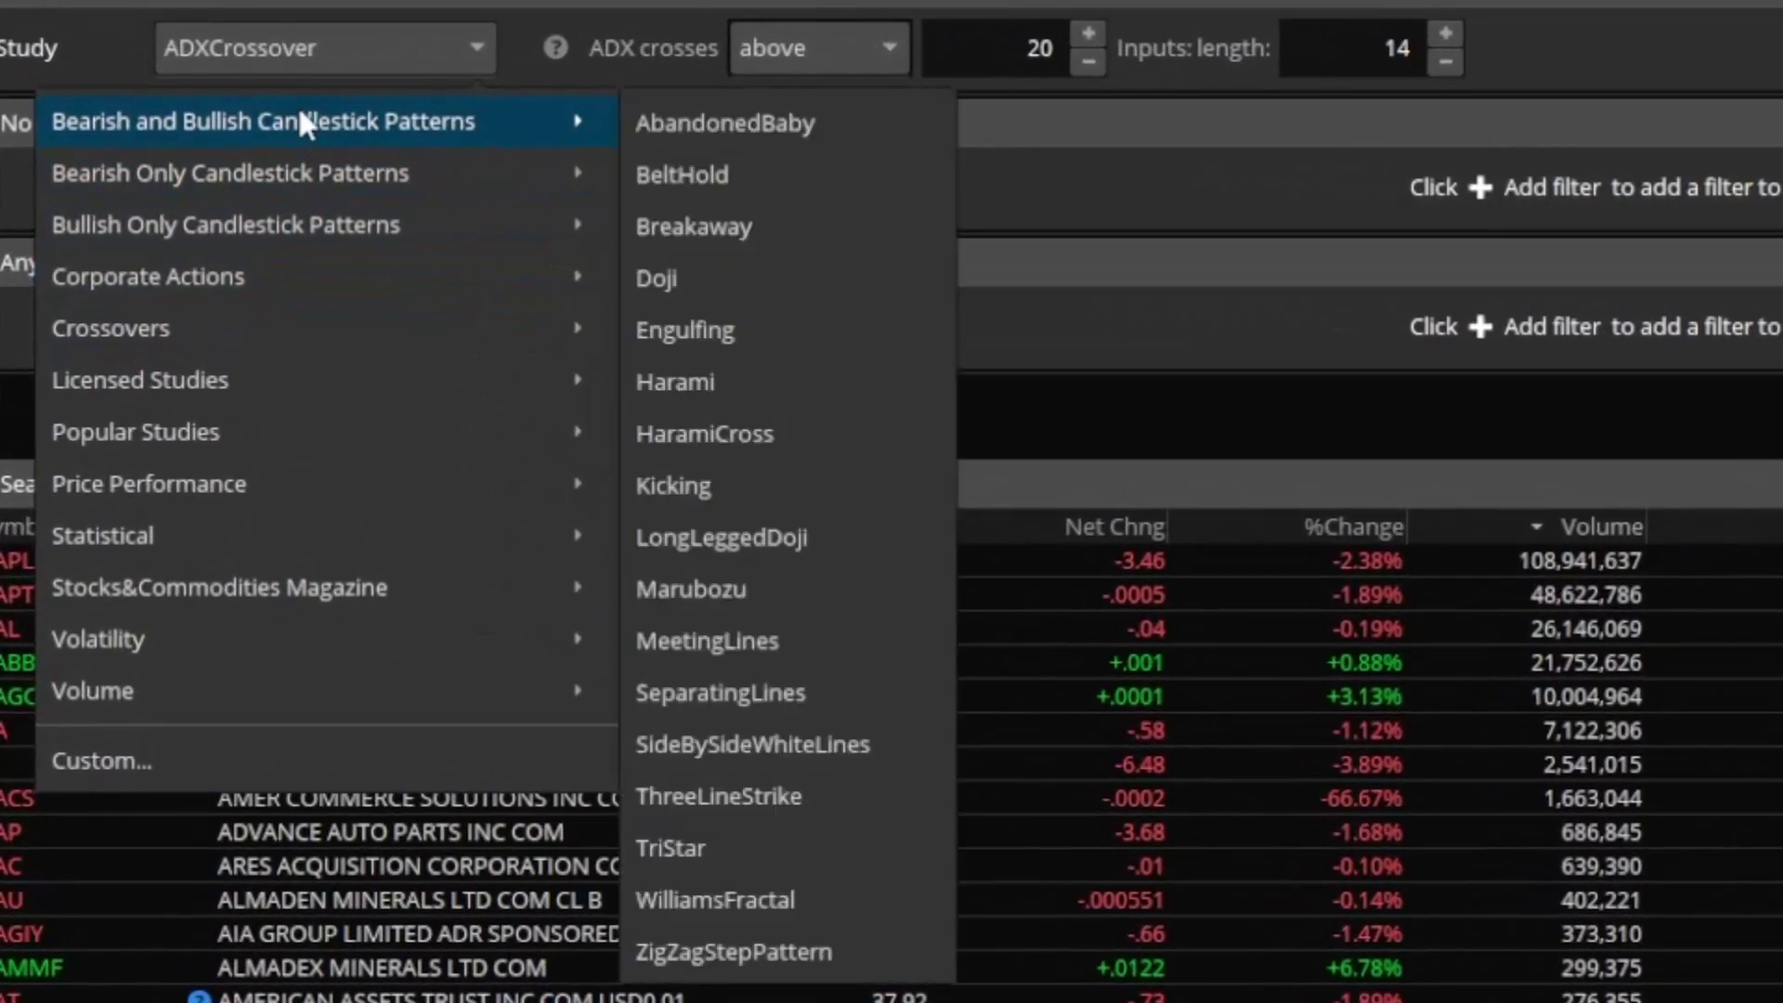
mouse_move(254, 323)
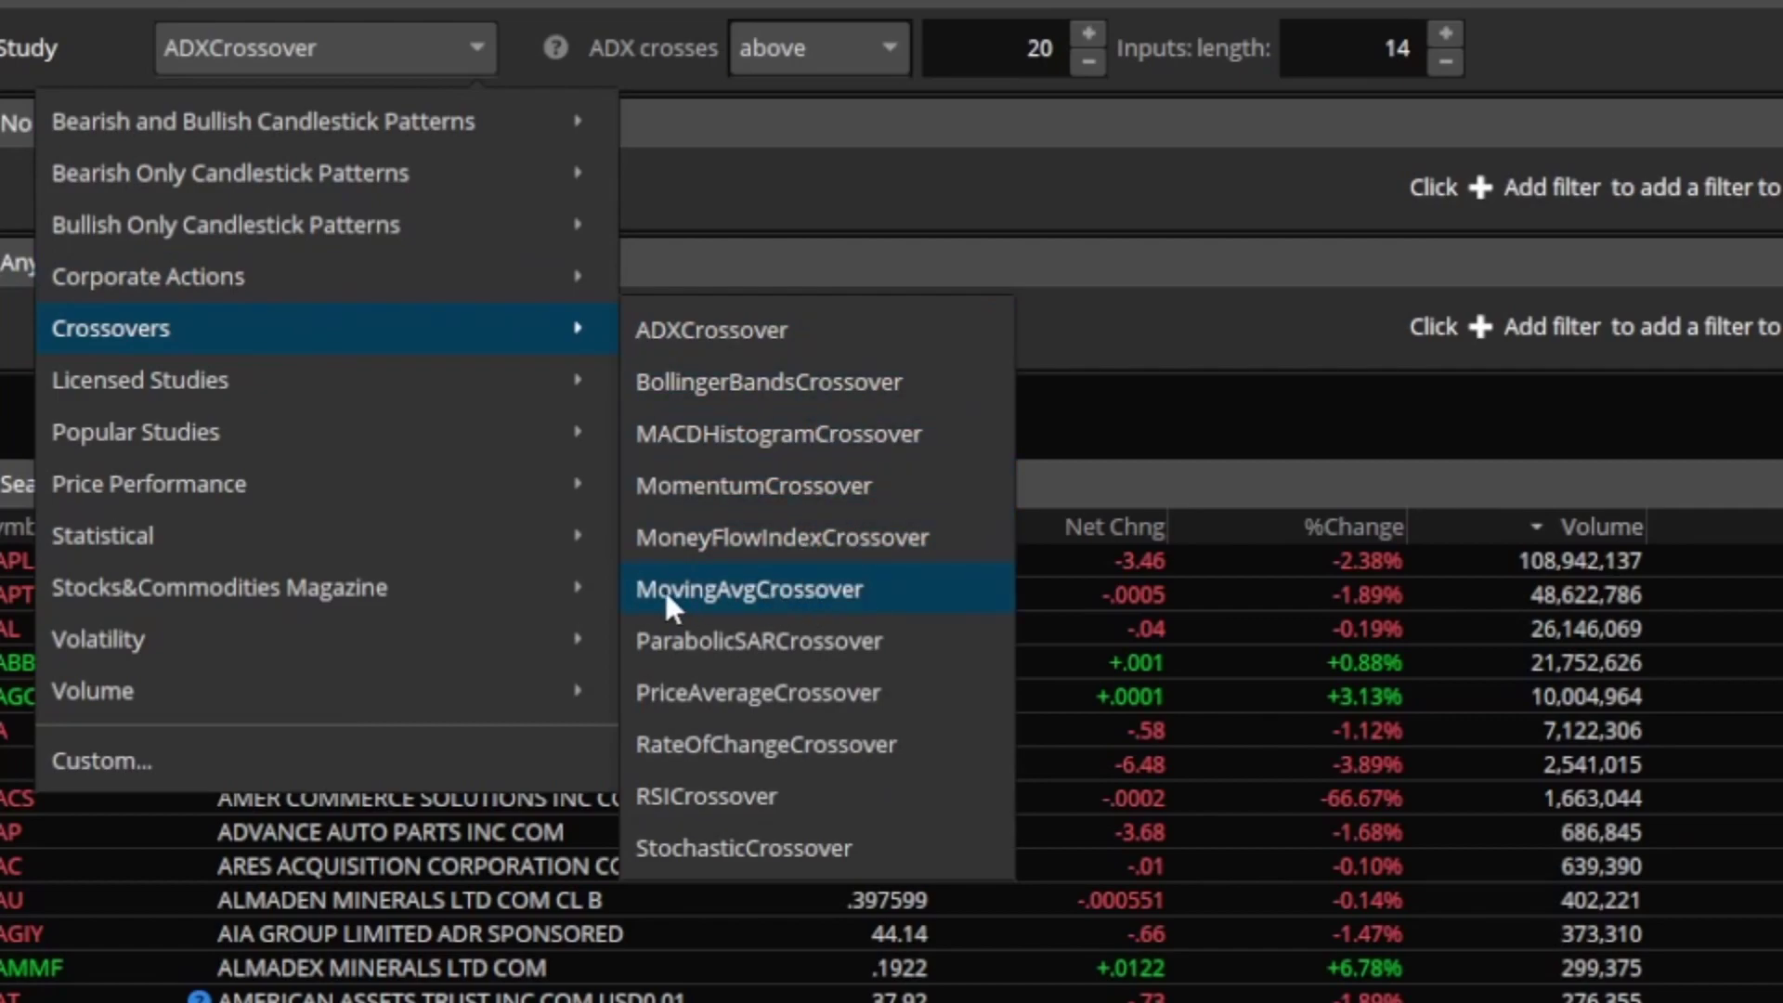
click(708, 601)
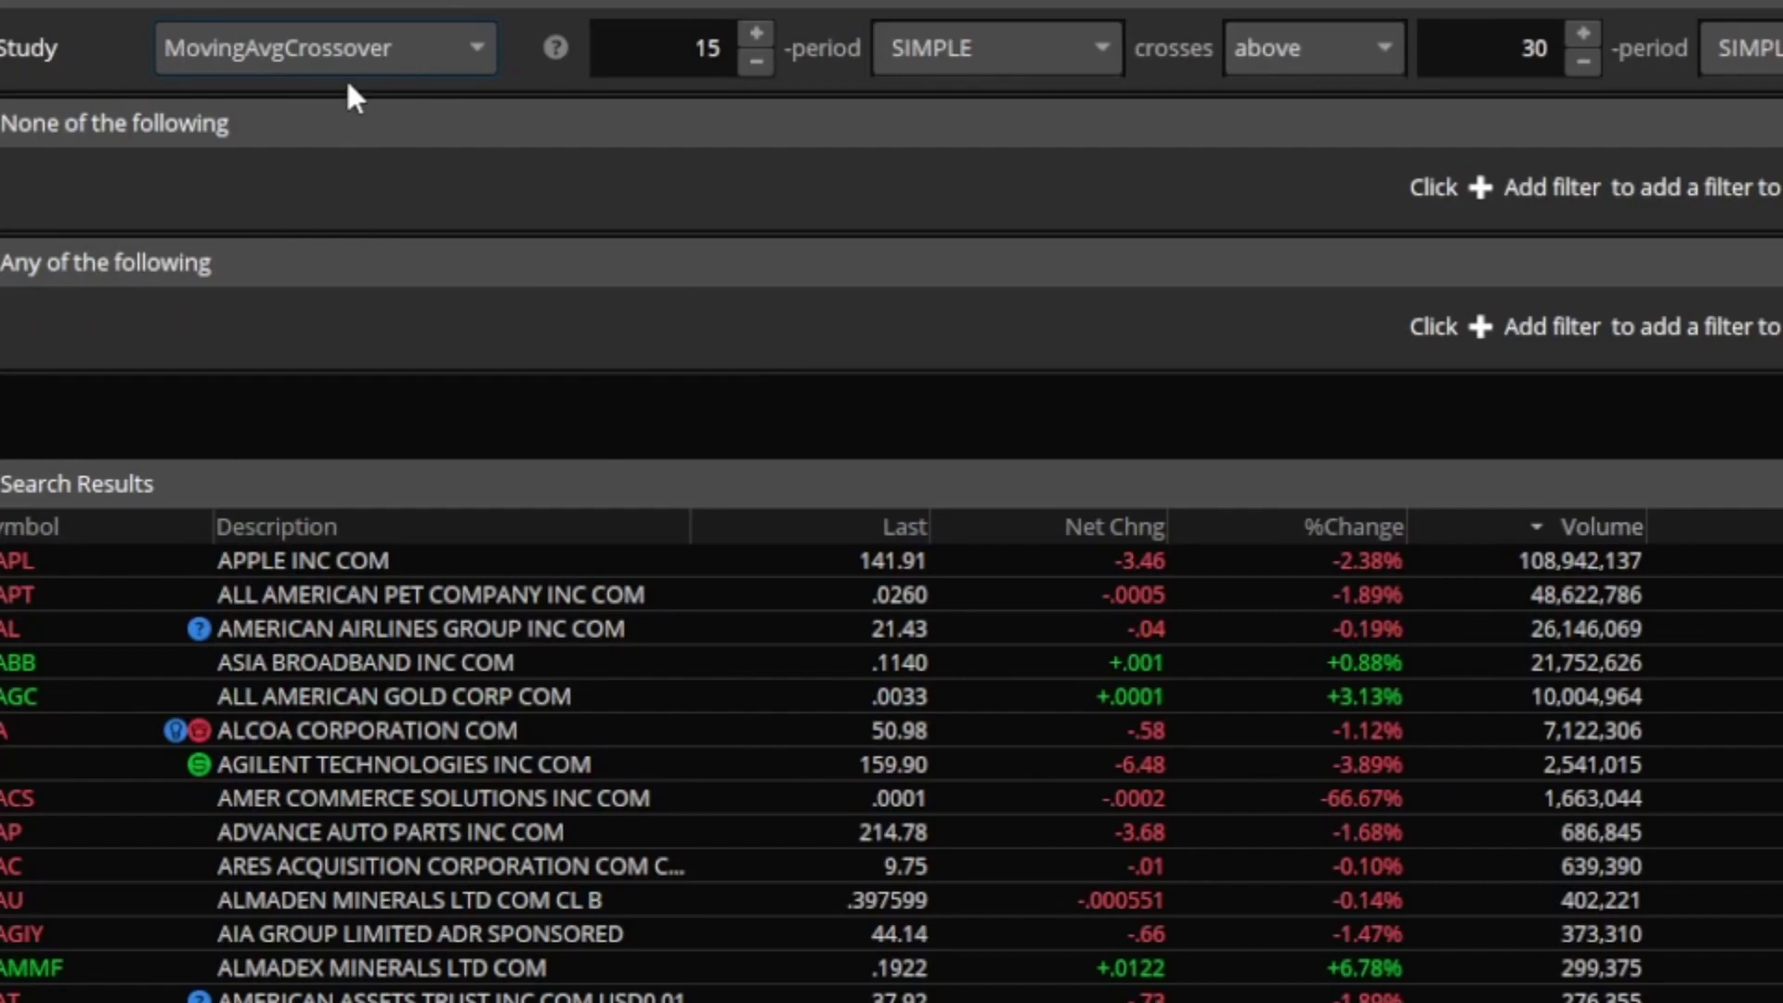
Step: Change the crossover periods from 15 and 30 to 50 and 200
double_click(711, 48)
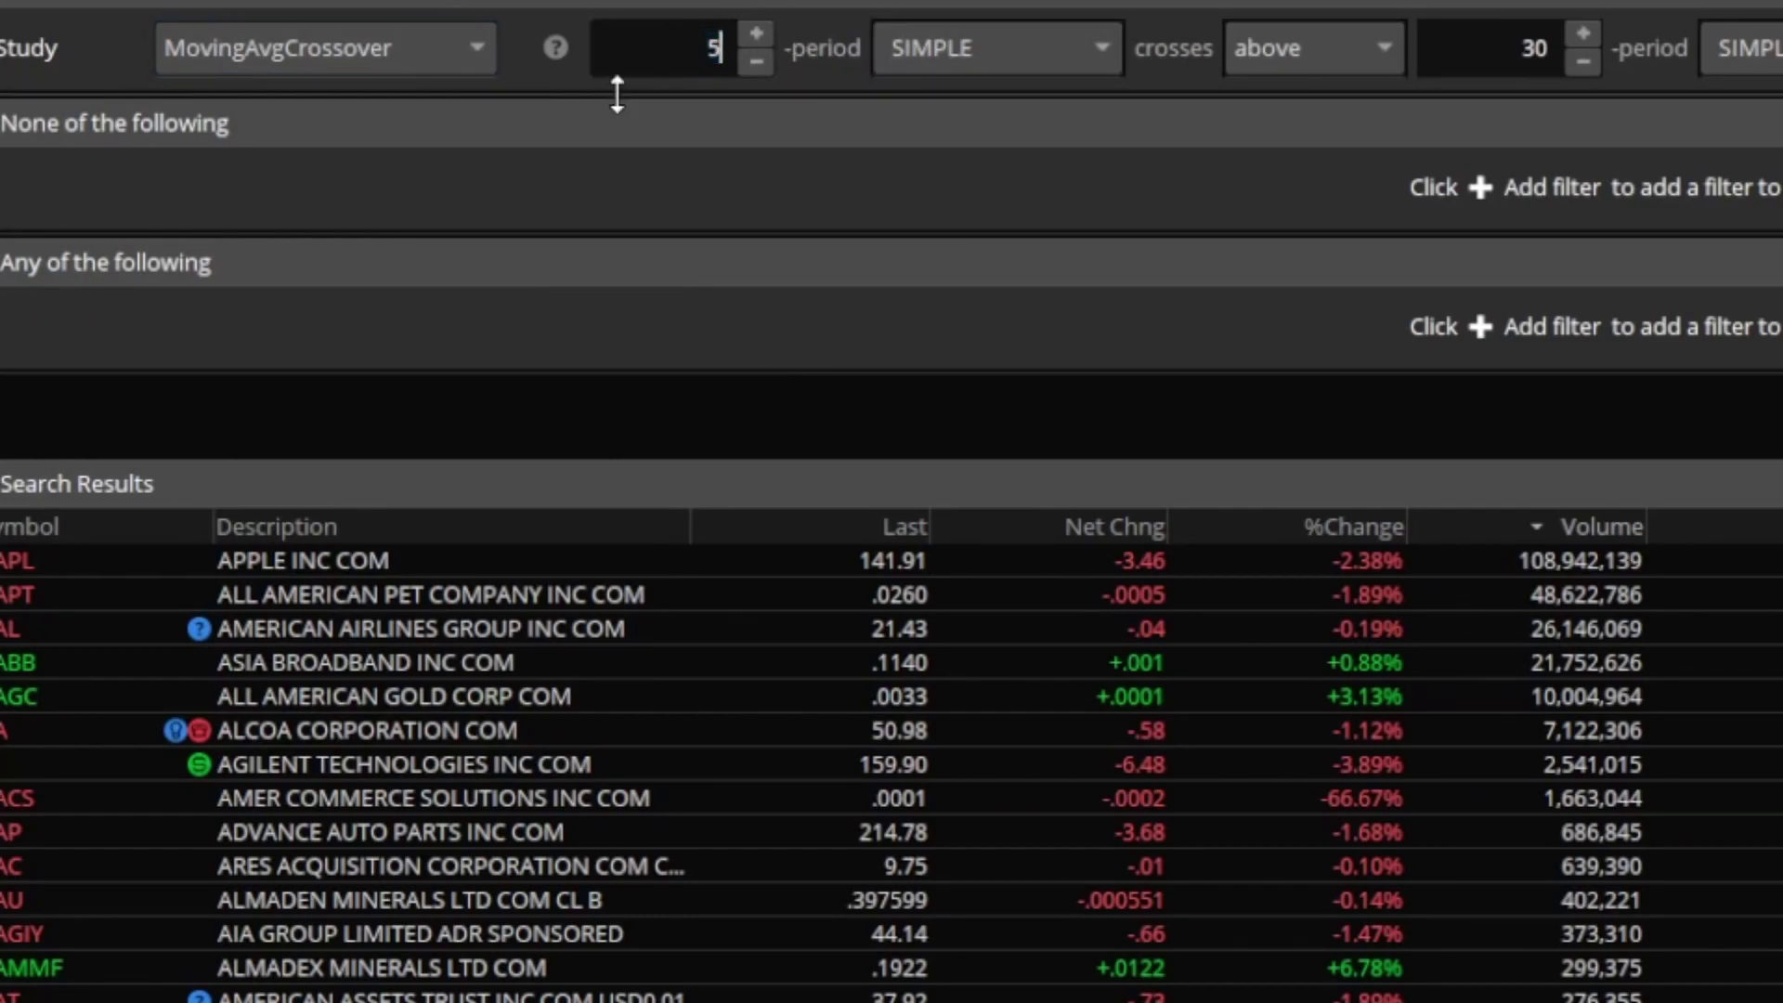
text(50)
key(Return)
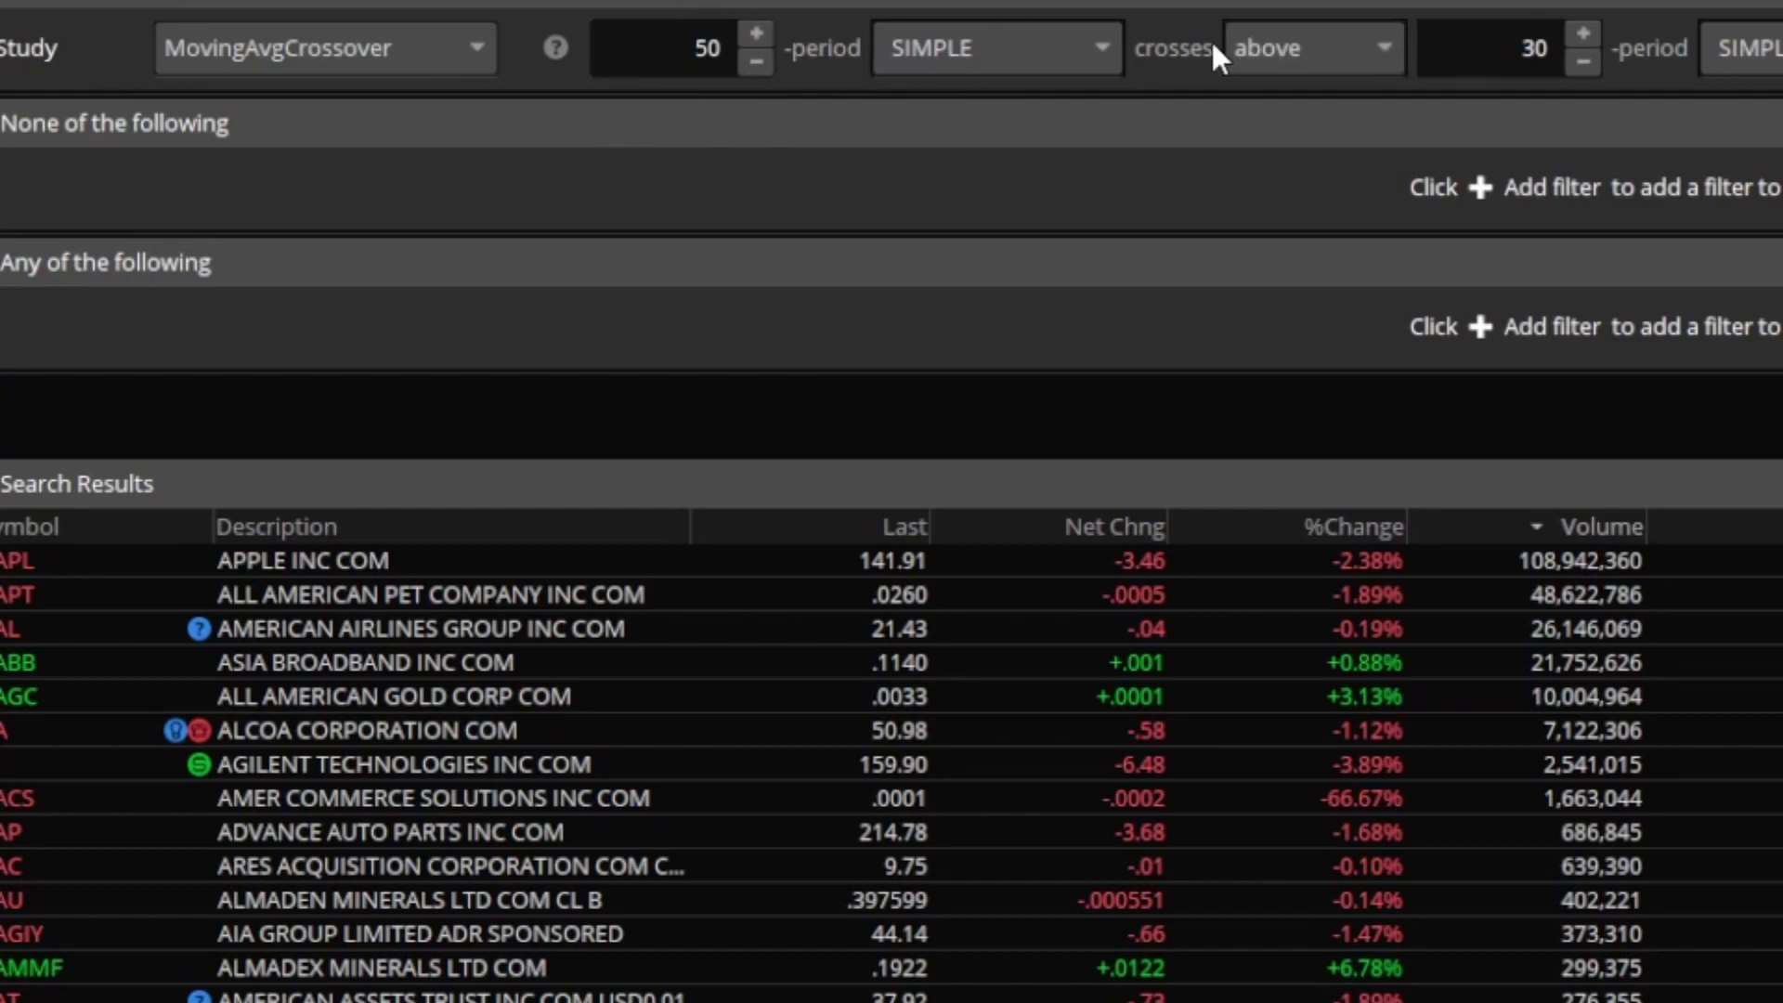
click(1478, 57)
double_click(1481, 59)
text(200)
key(Return)
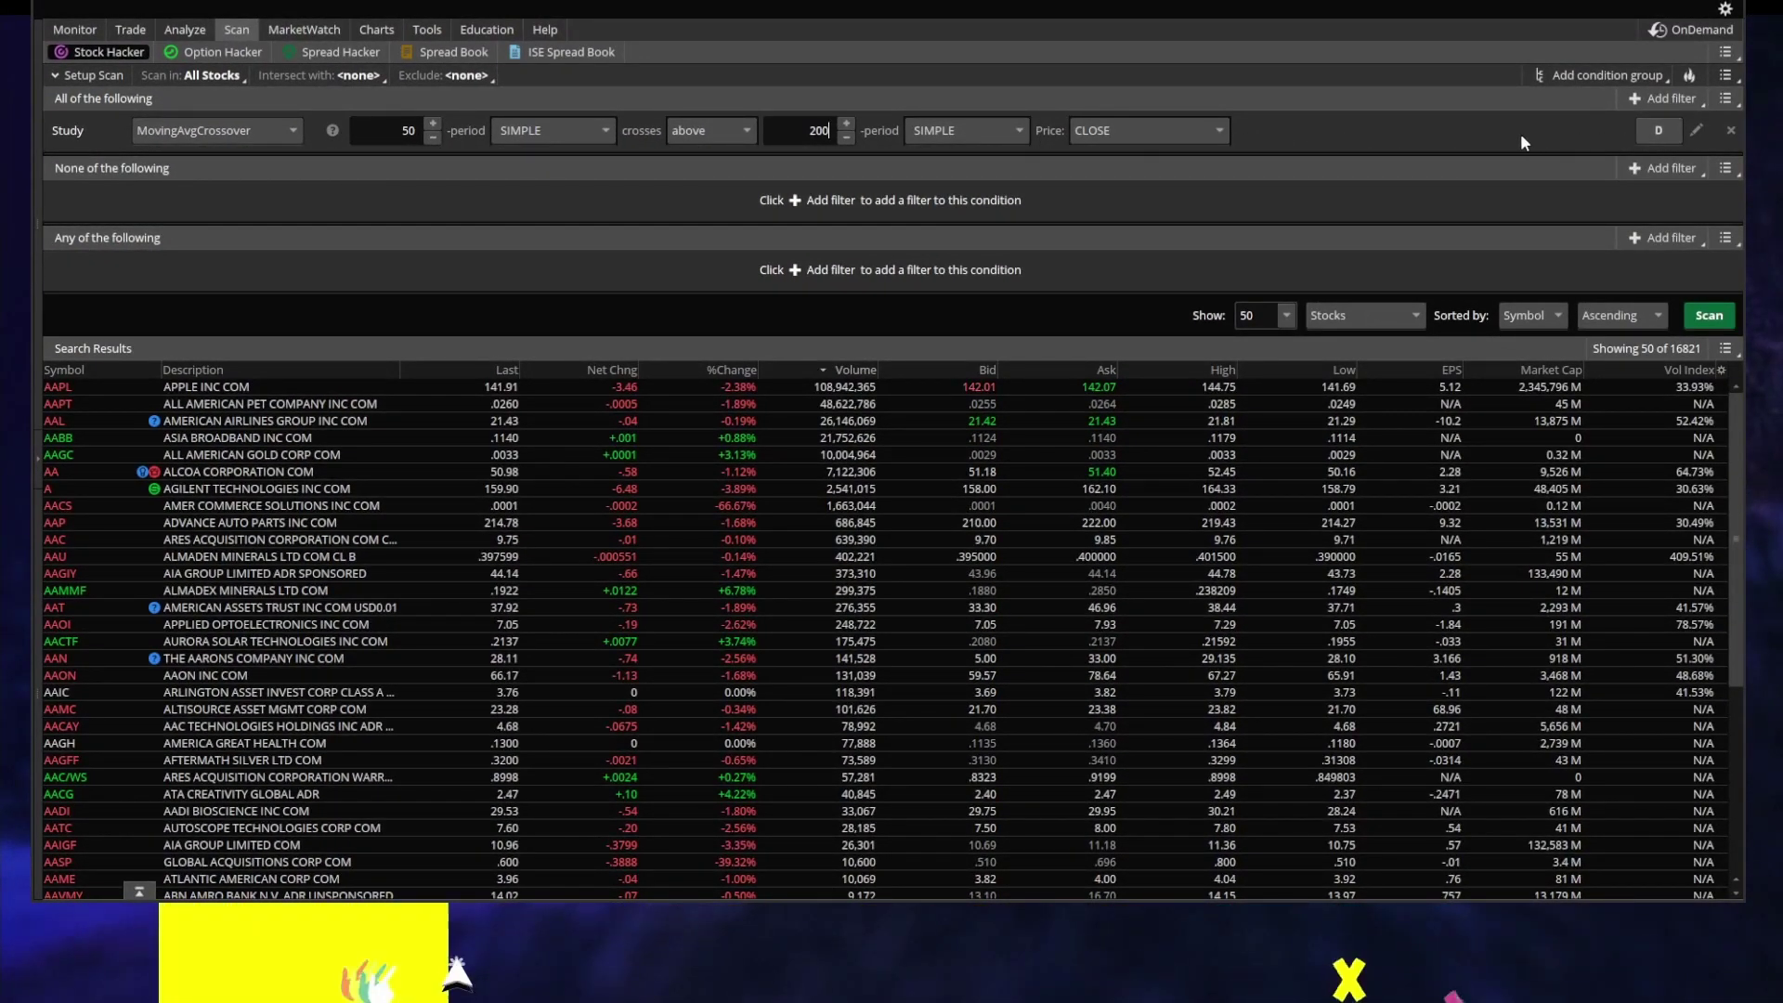
Step: Keep the daily (D) aggregation and run the scan for 18 results
click(1642, 128)
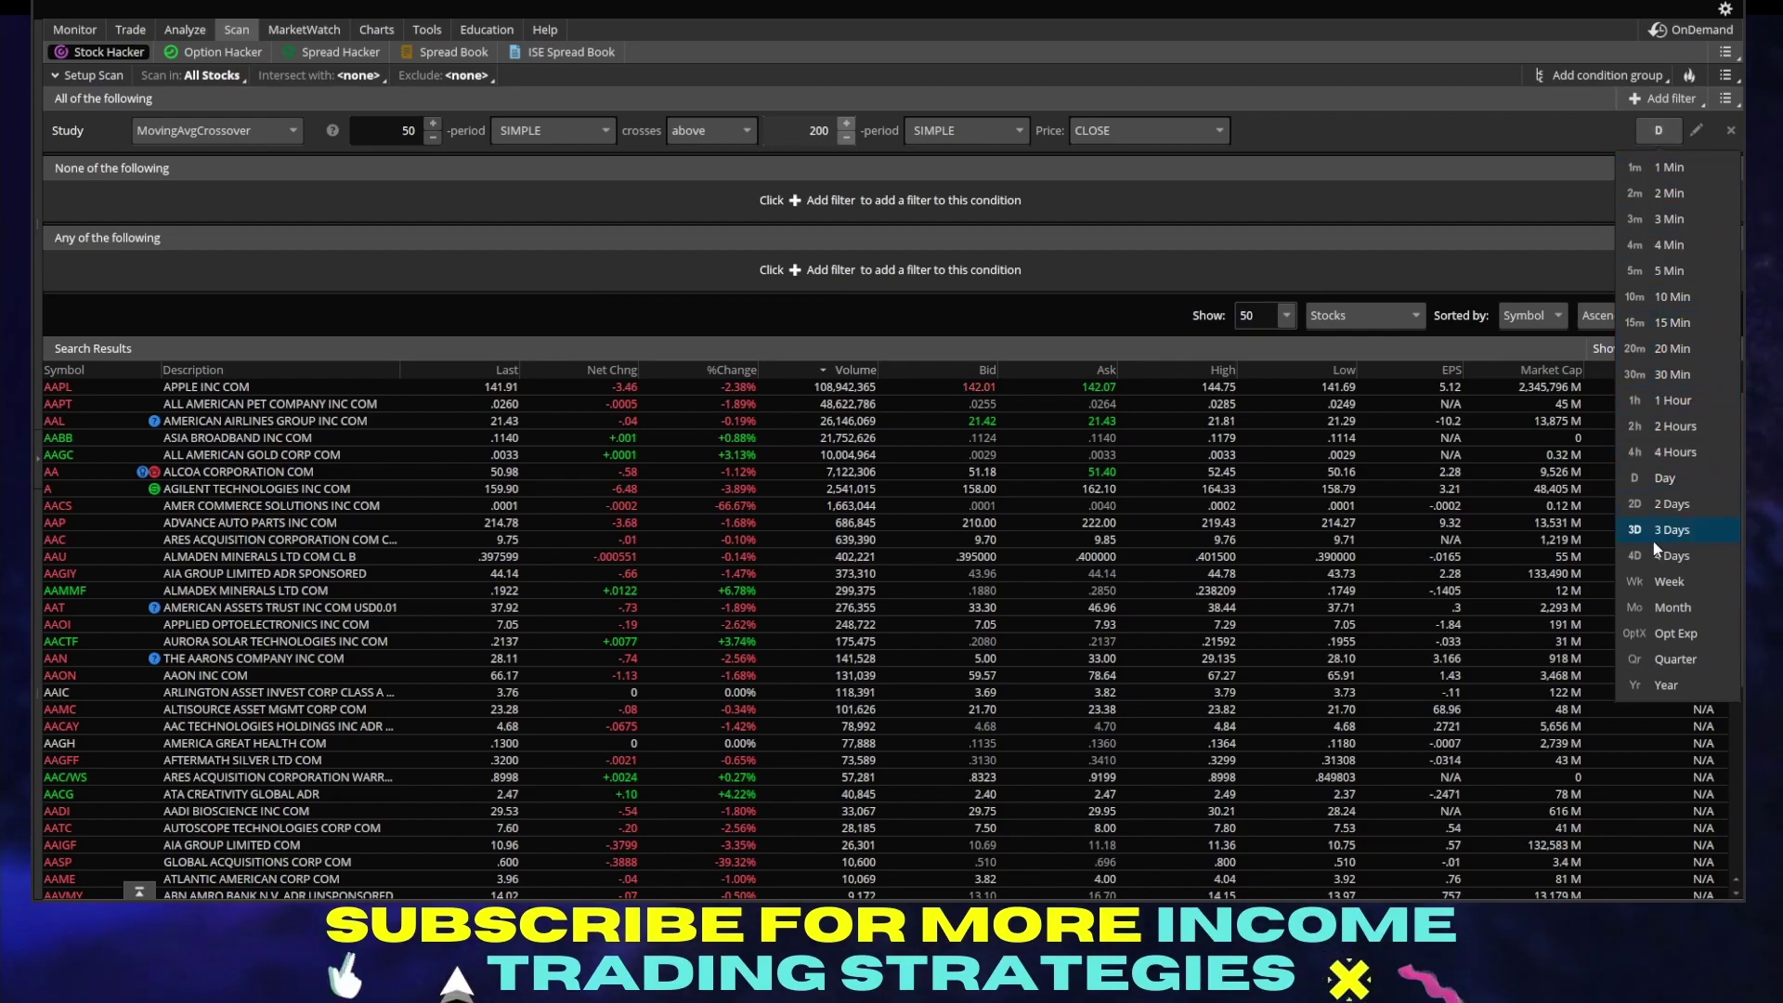
click(1470, 151)
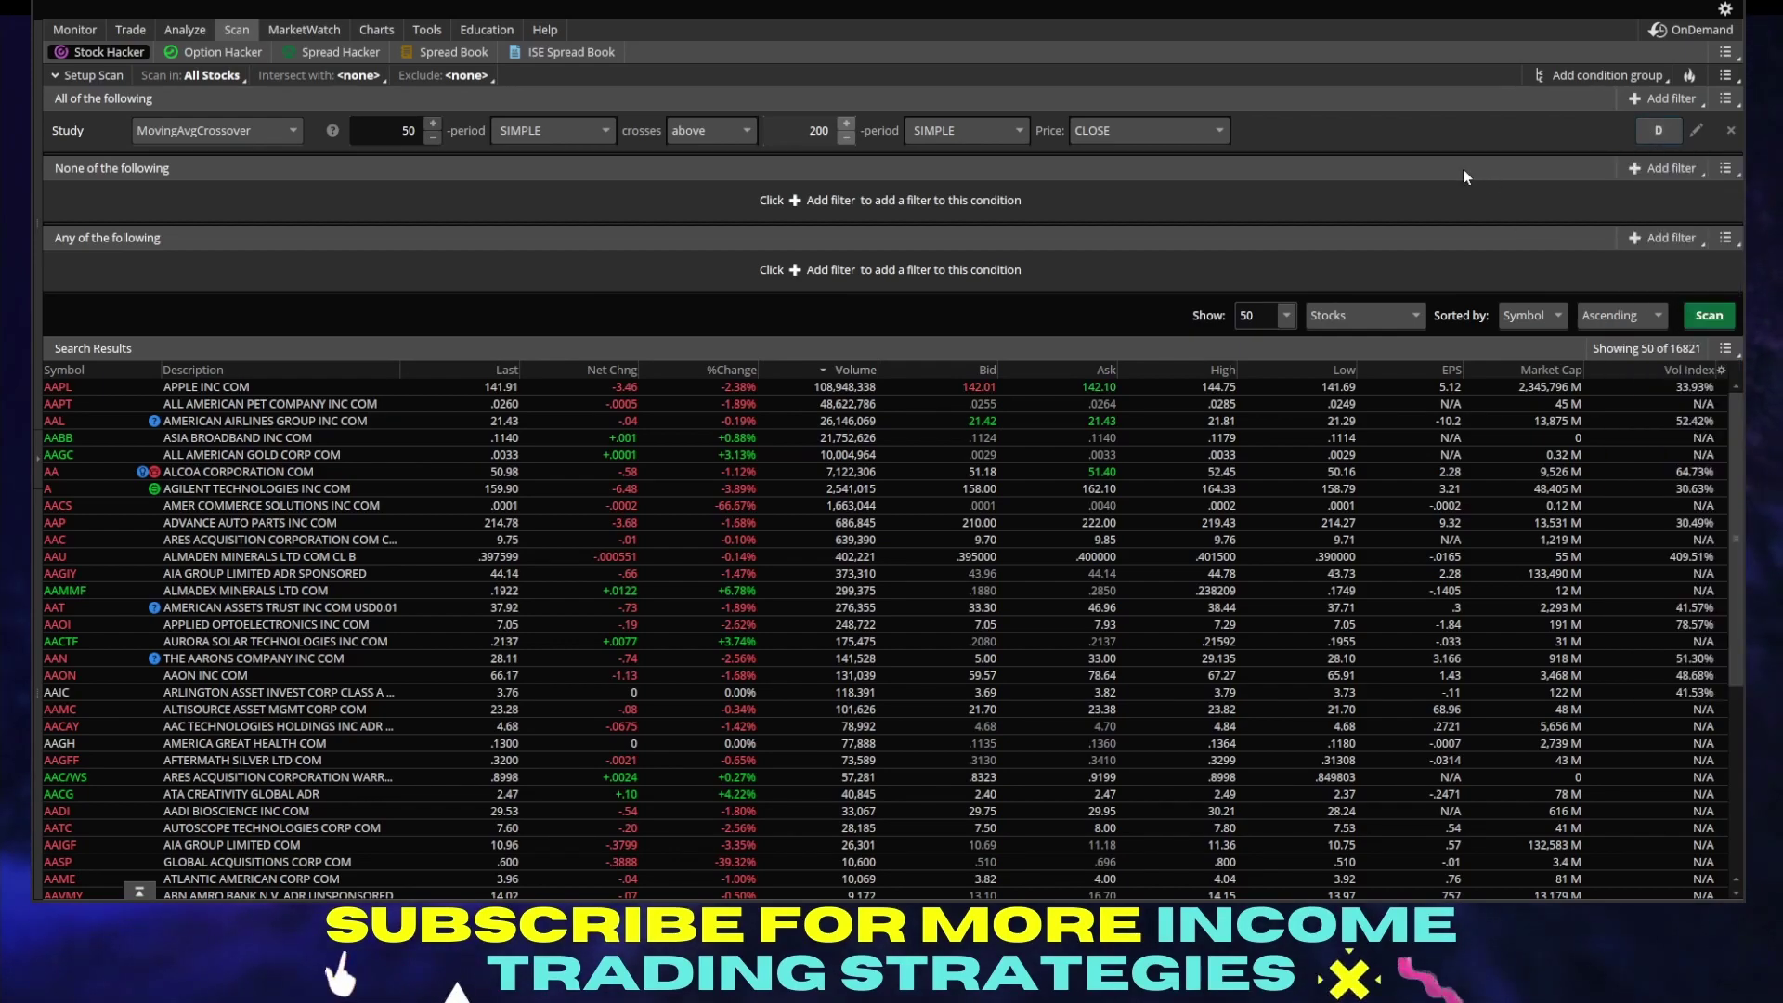
click(1709, 317)
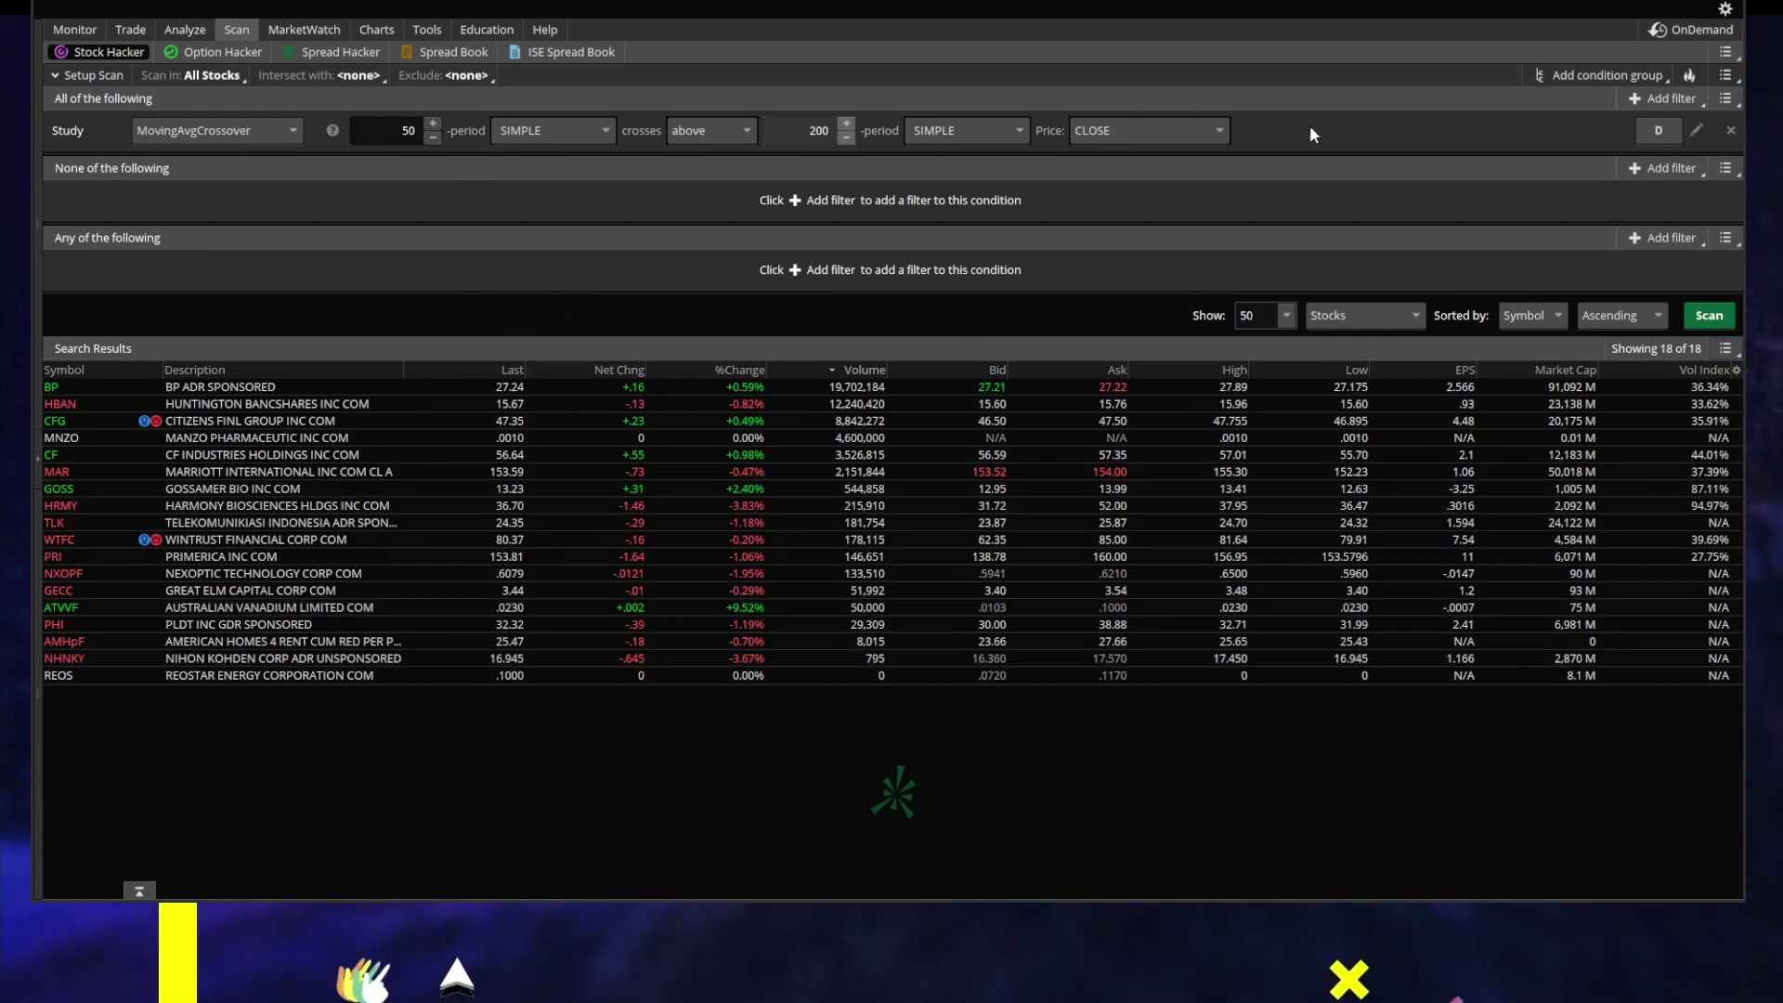
Step: Add a Stock filter on Ask with a 5.00 minimum and rescan to 13 stocks
click(1648, 101)
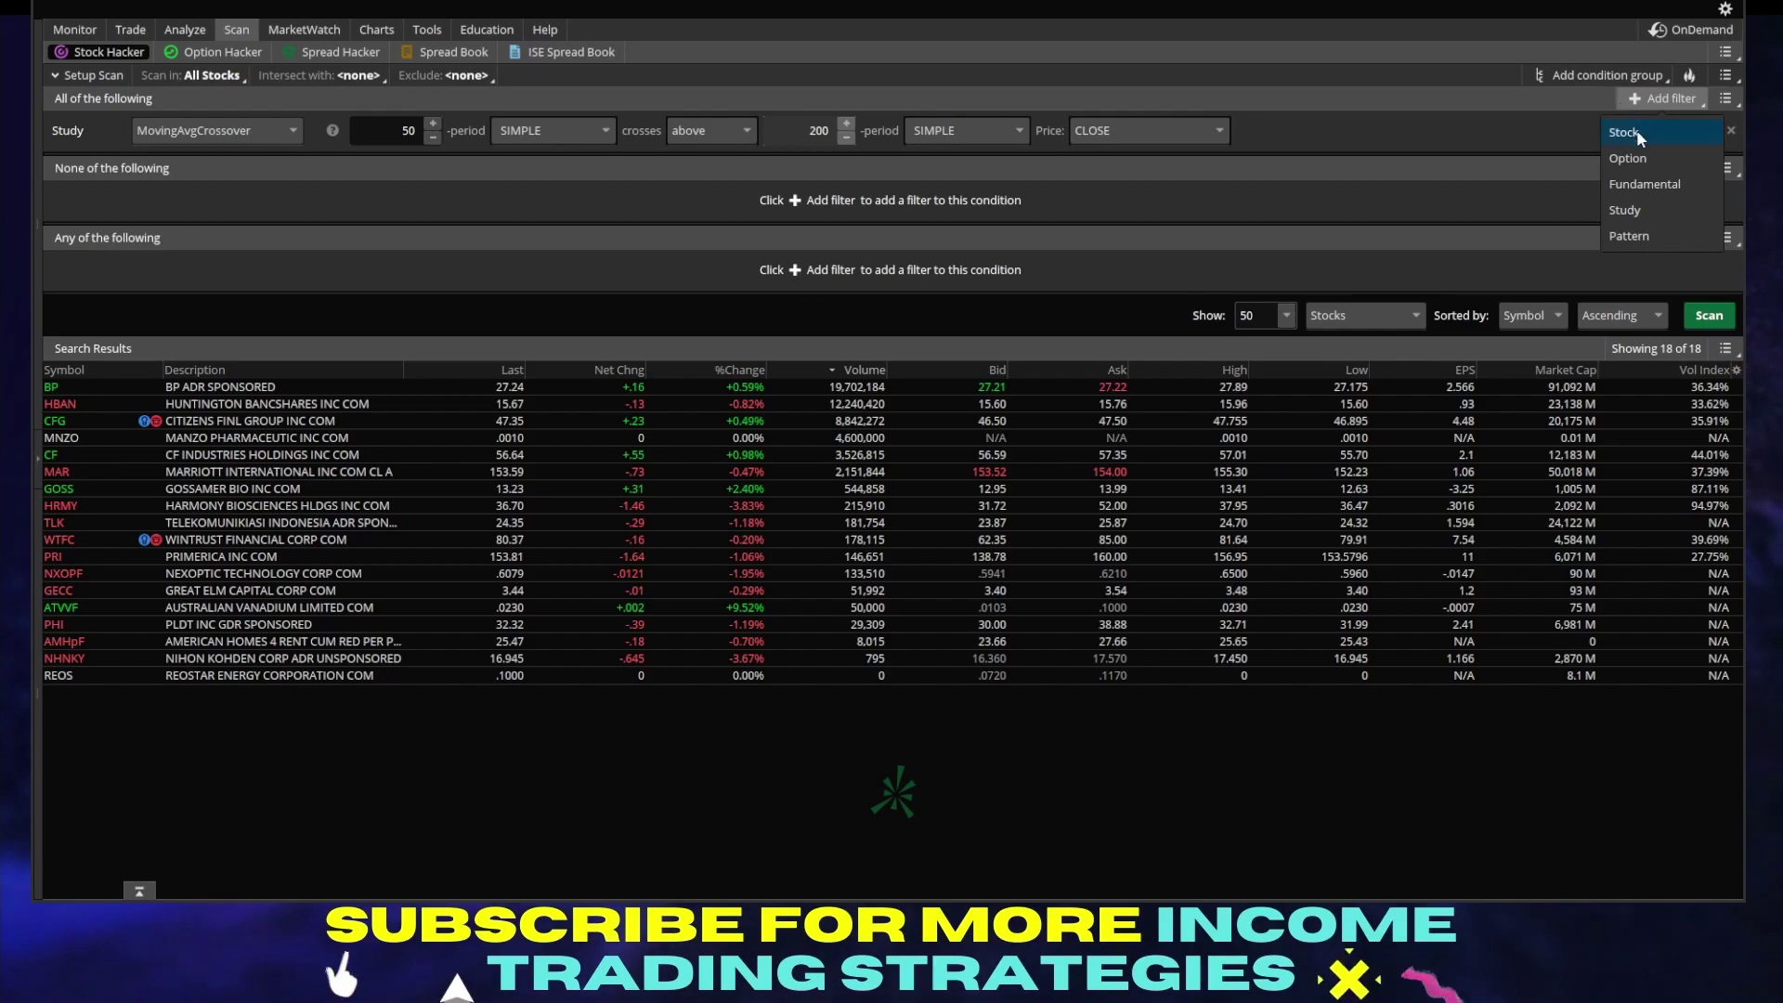
click(1636, 131)
click(249, 132)
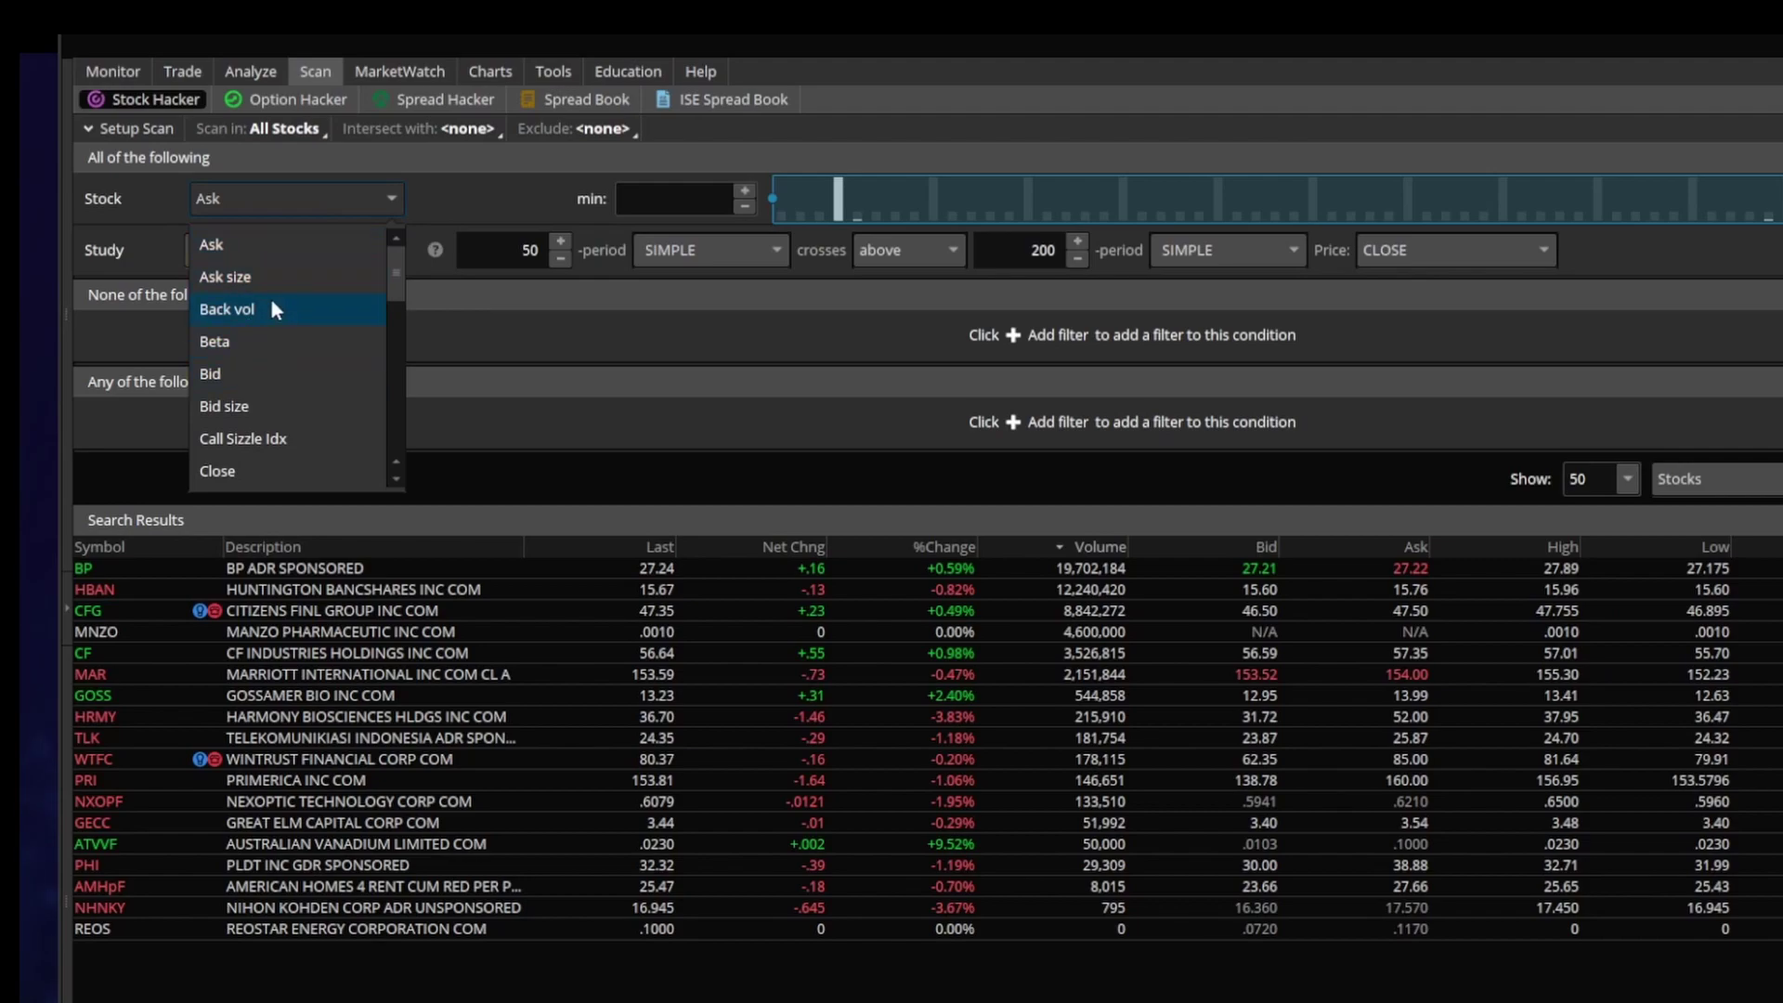
click(524, 260)
click(669, 197)
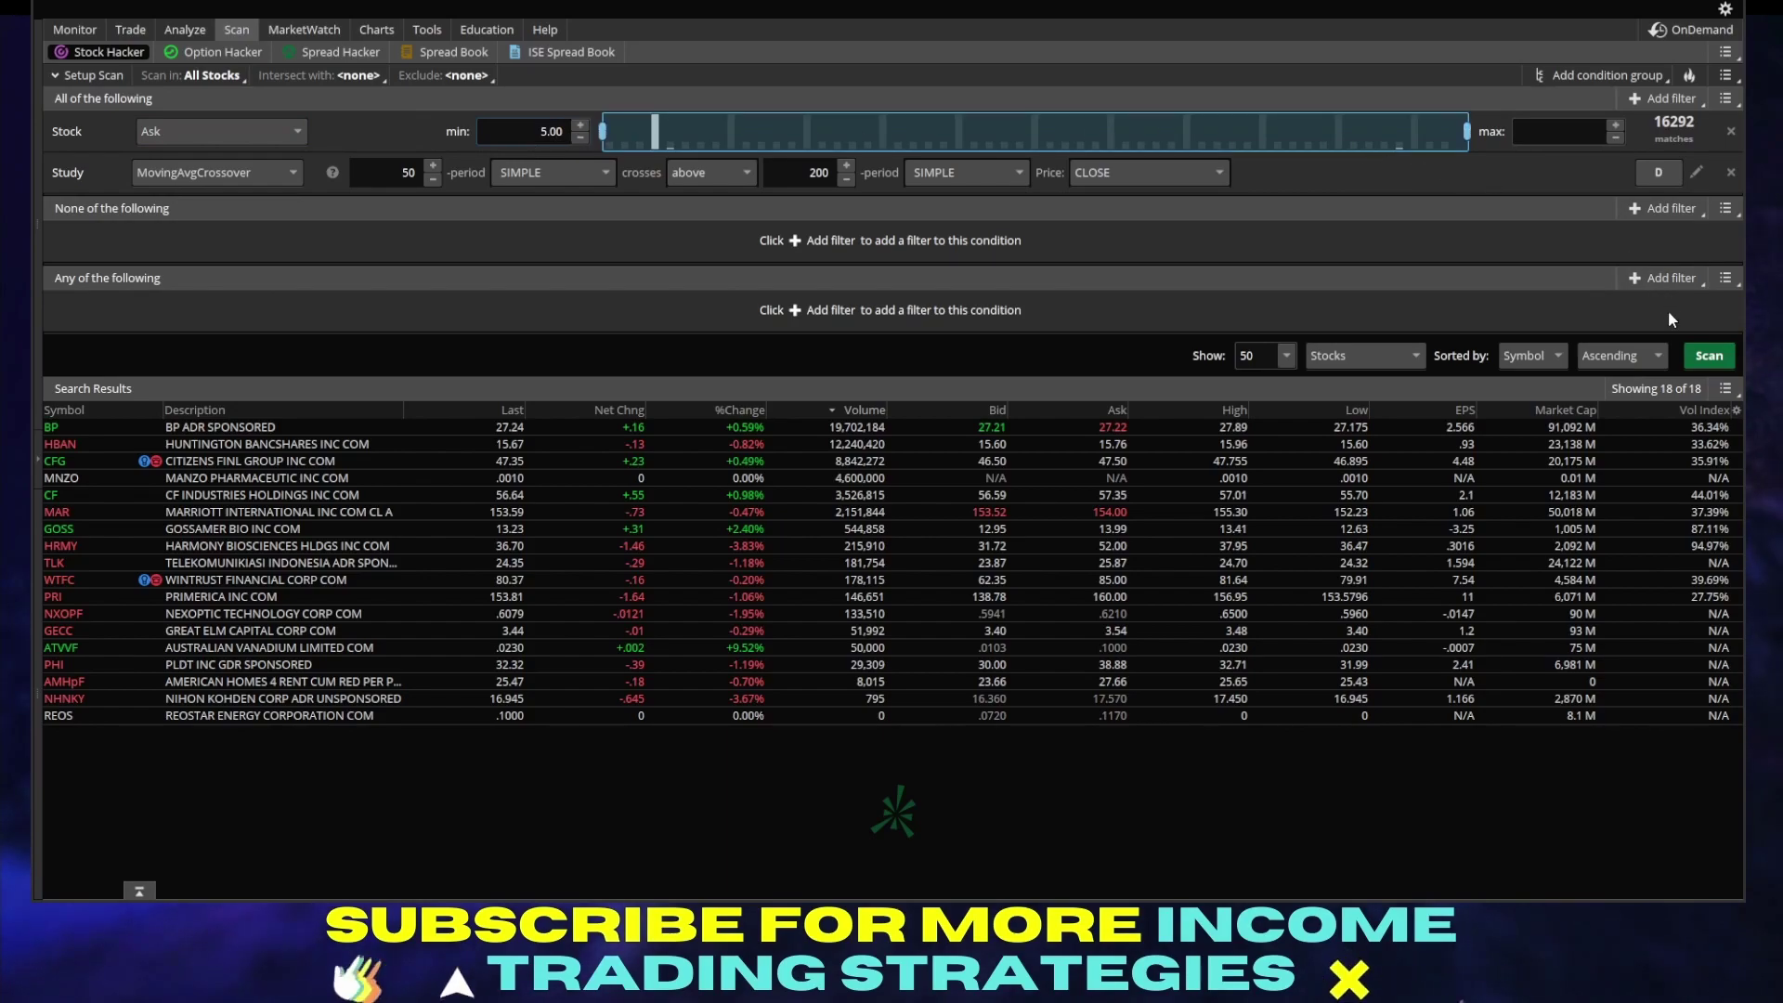
click(1713, 355)
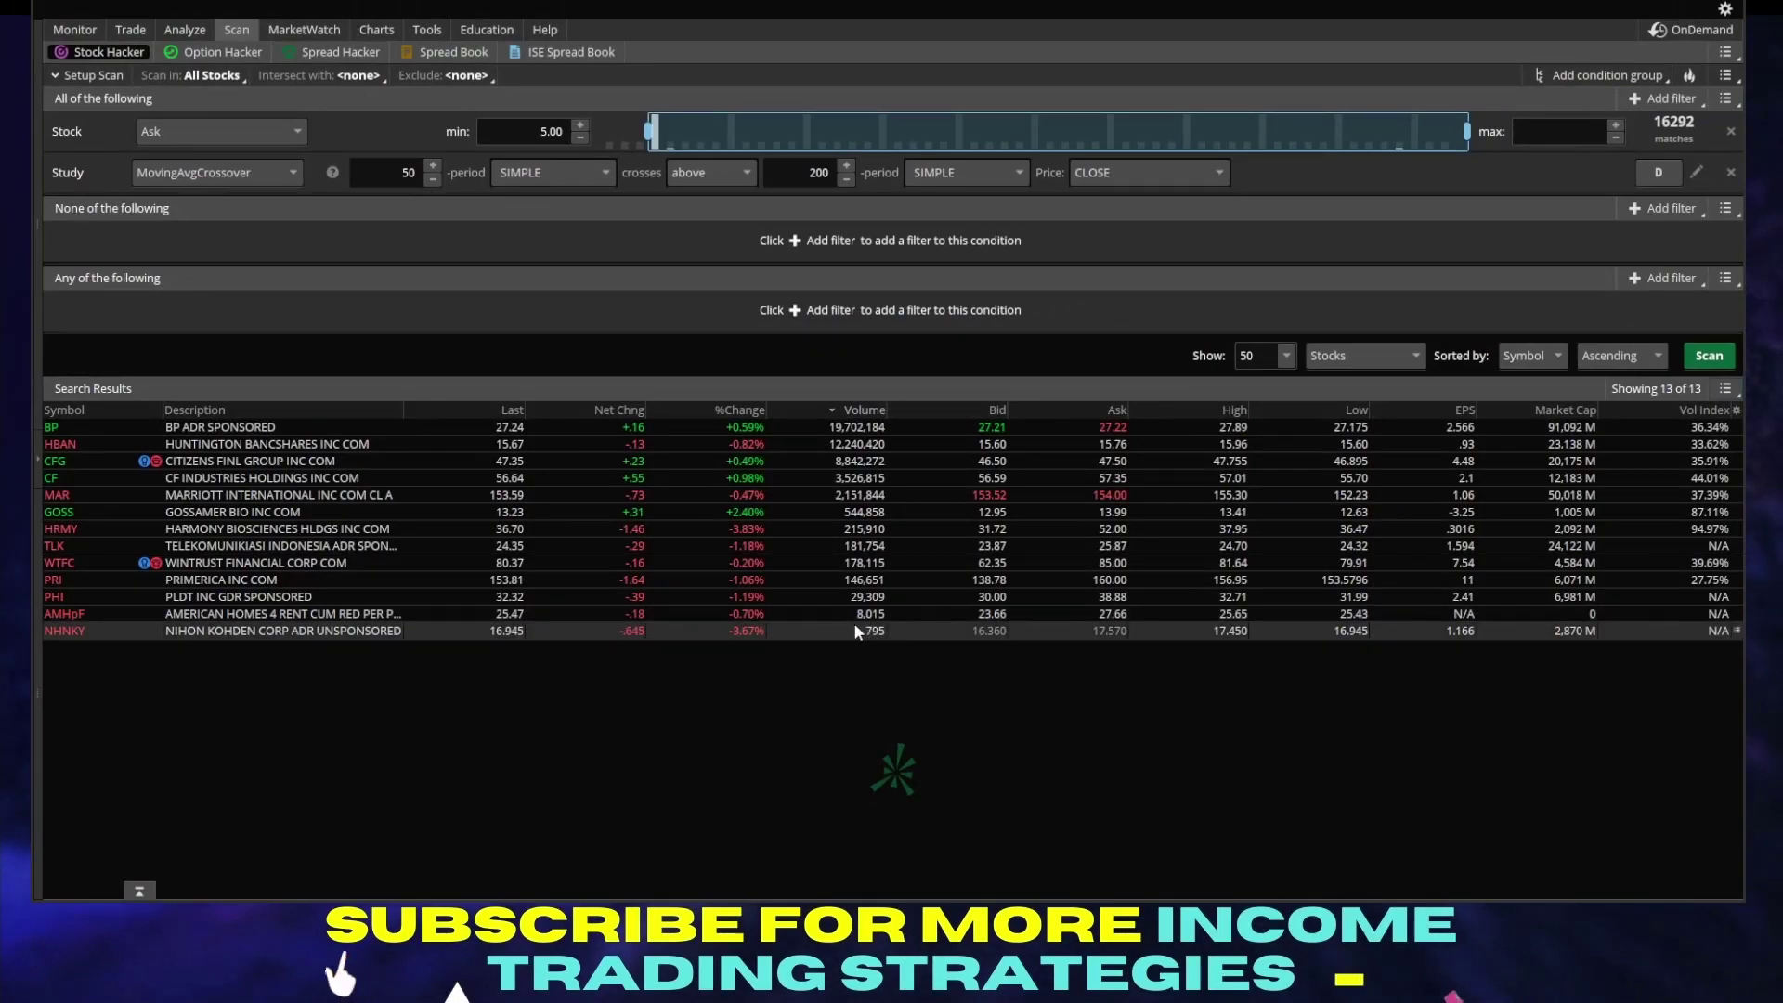
Step: Add a Stock filter on Volume with a 100000 minimum and rescan, leaving 10 stocks
click(1639, 98)
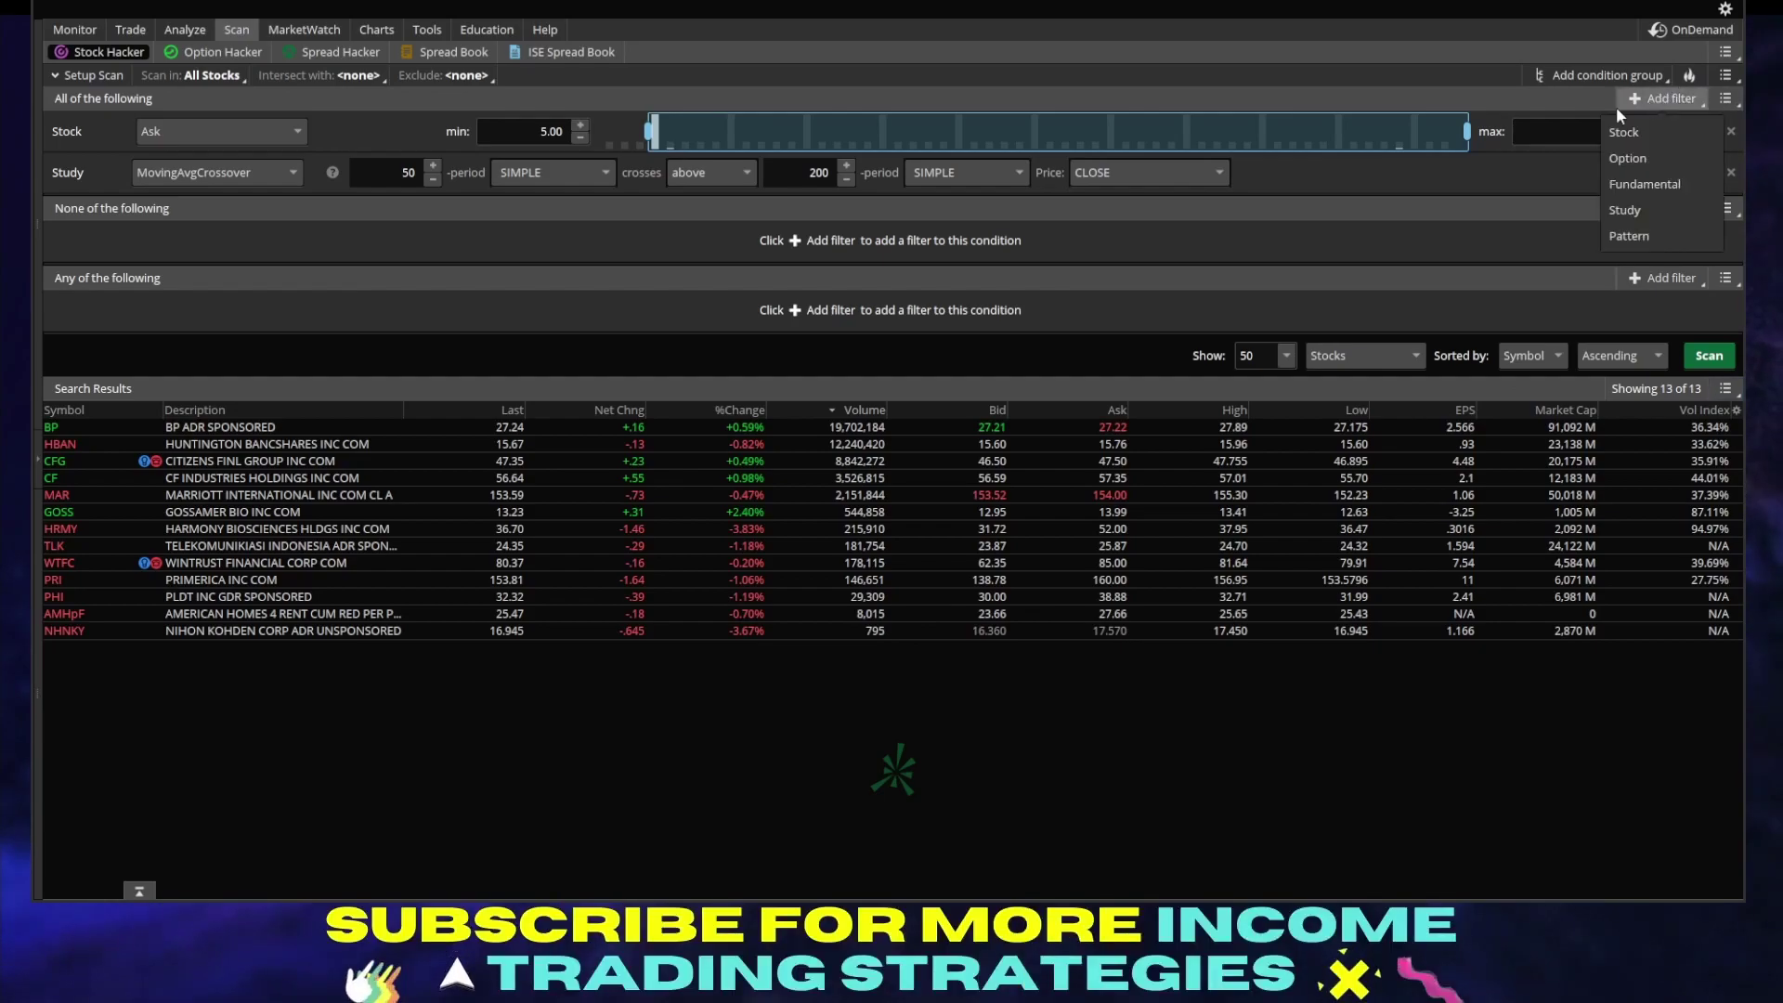
click(1636, 137)
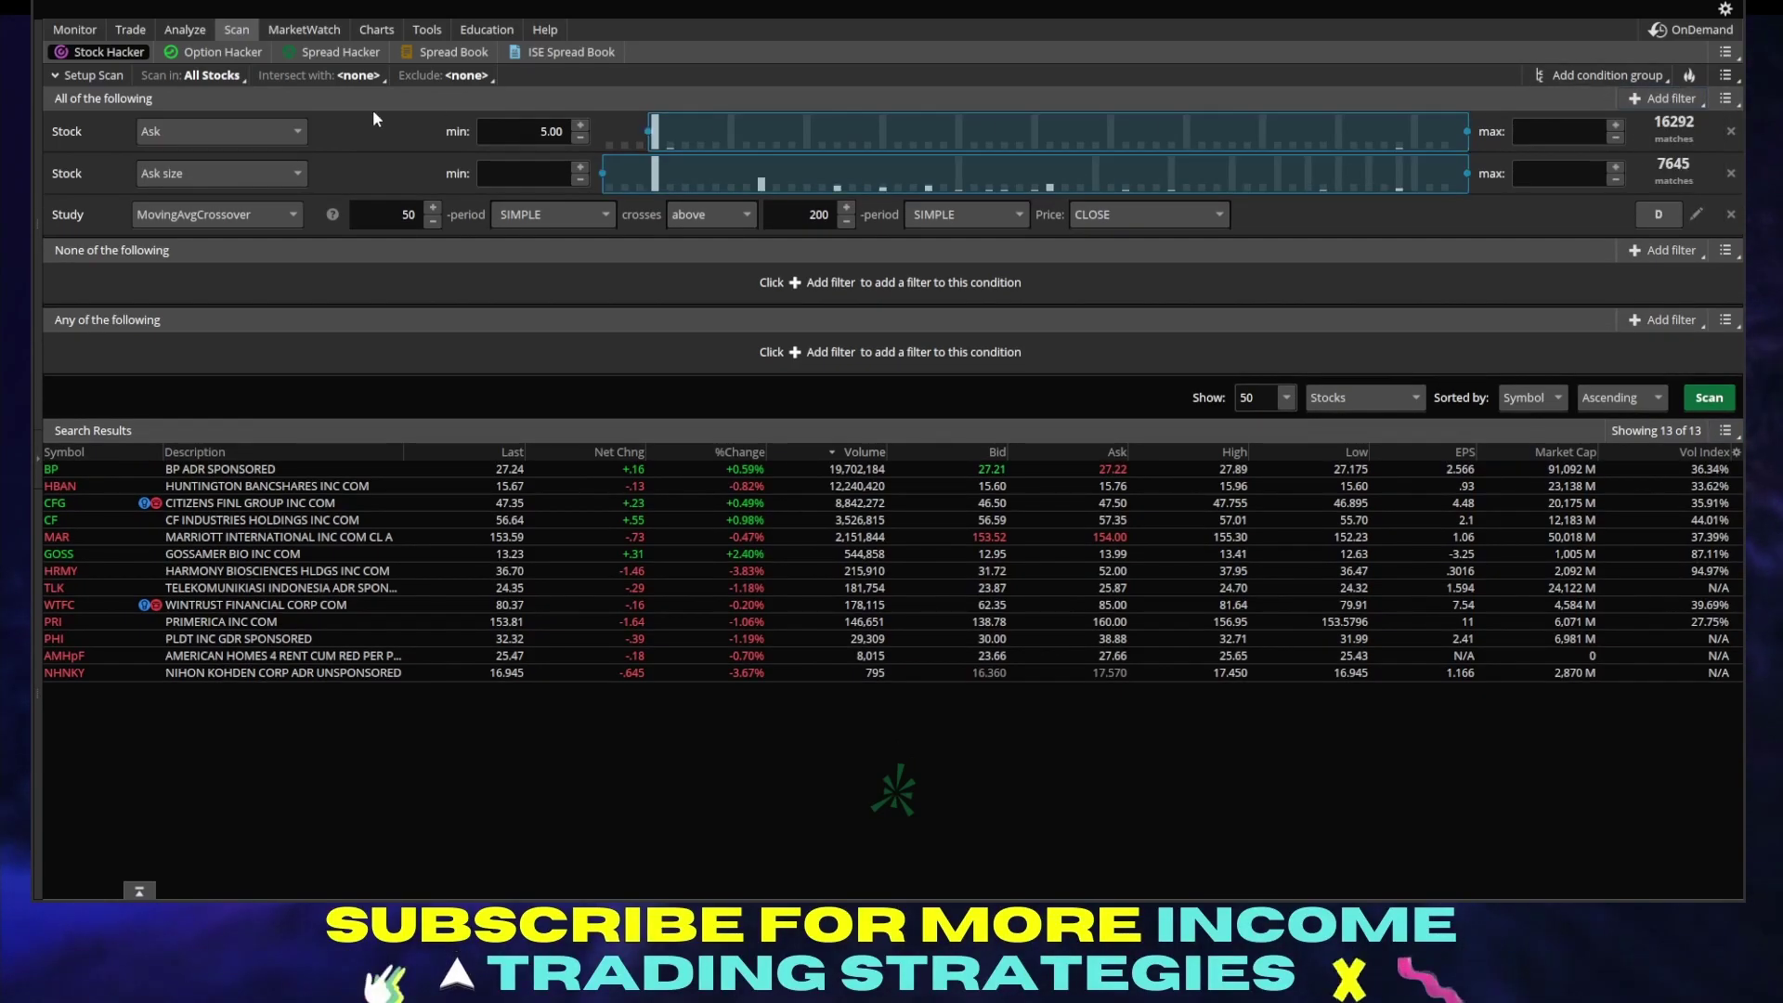
click(247, 167)
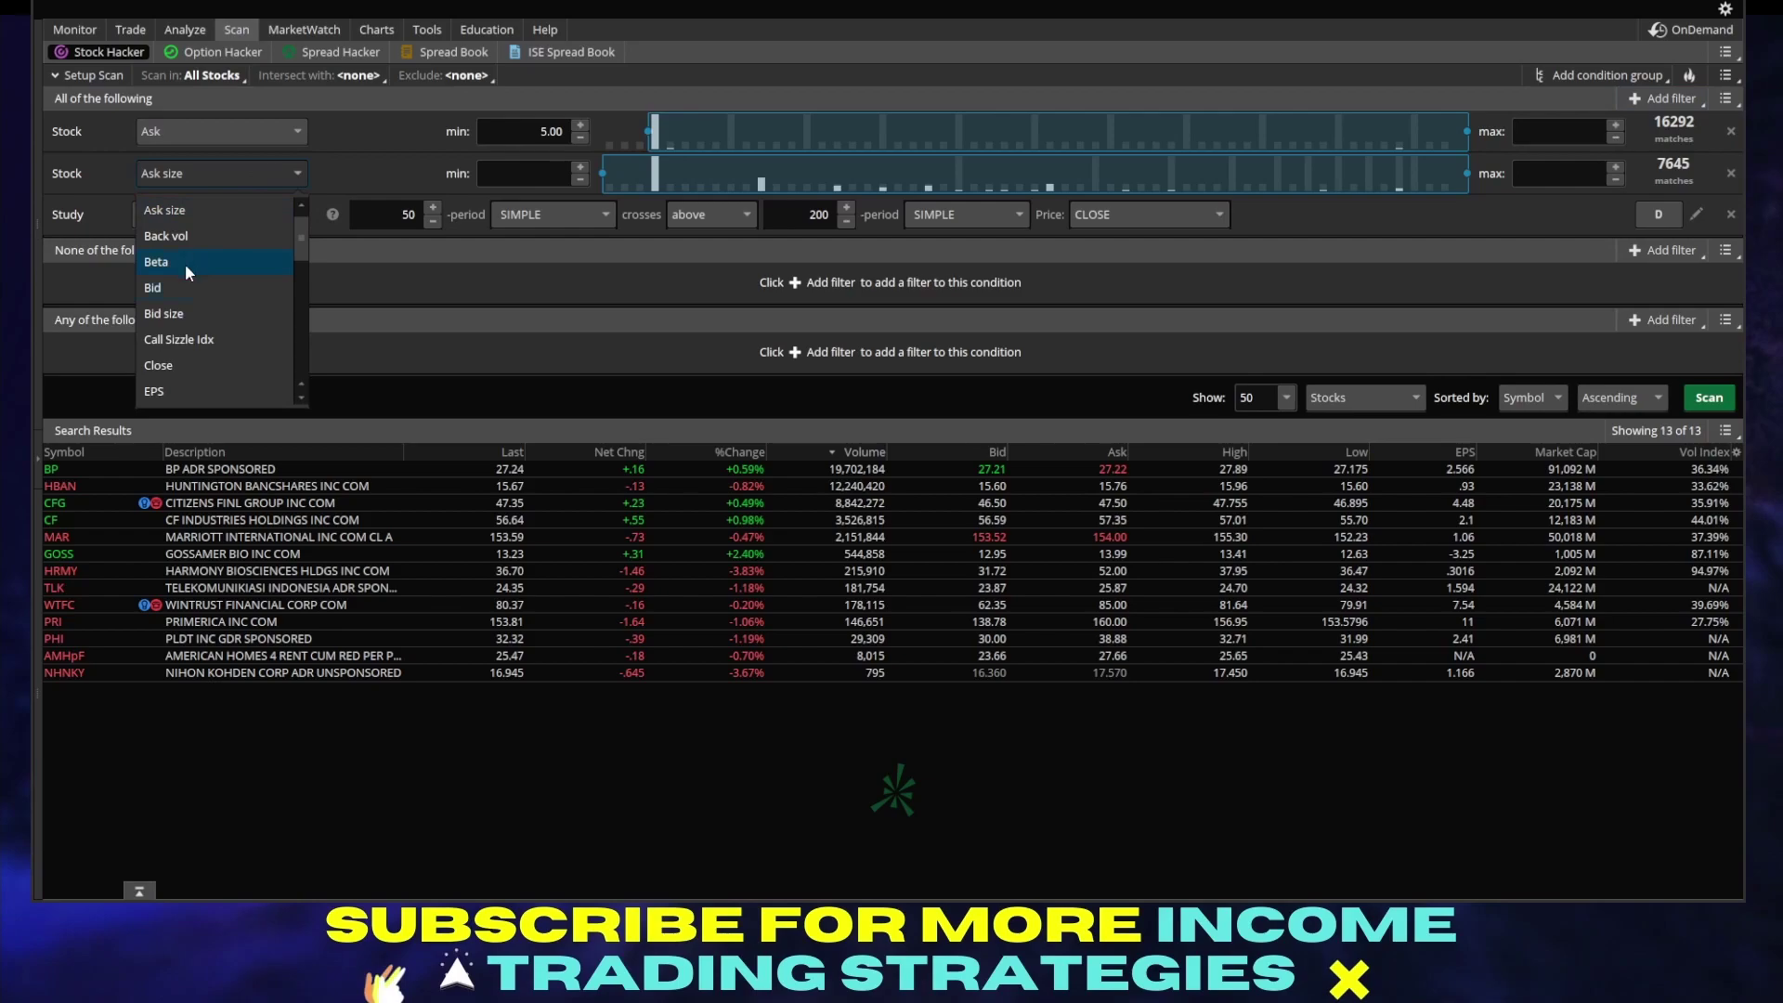
scroll(197, 284, down, 5)
click(162, 391)
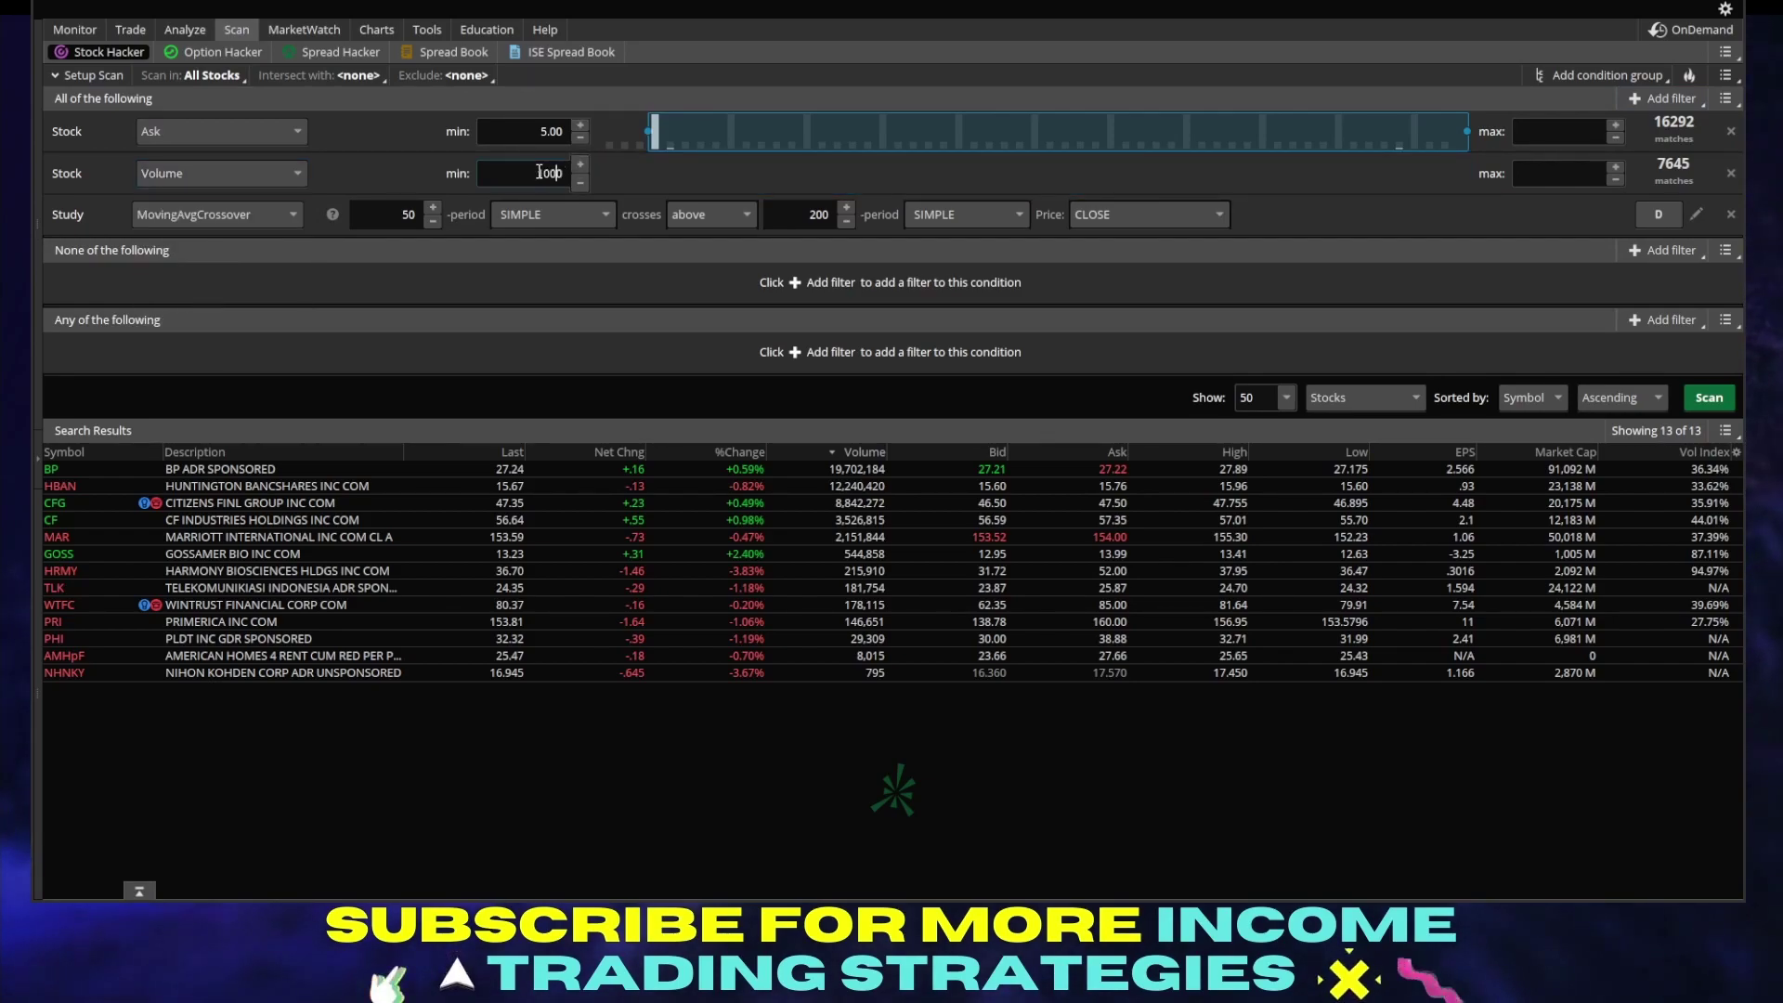
click(539, 173)
text(100000)
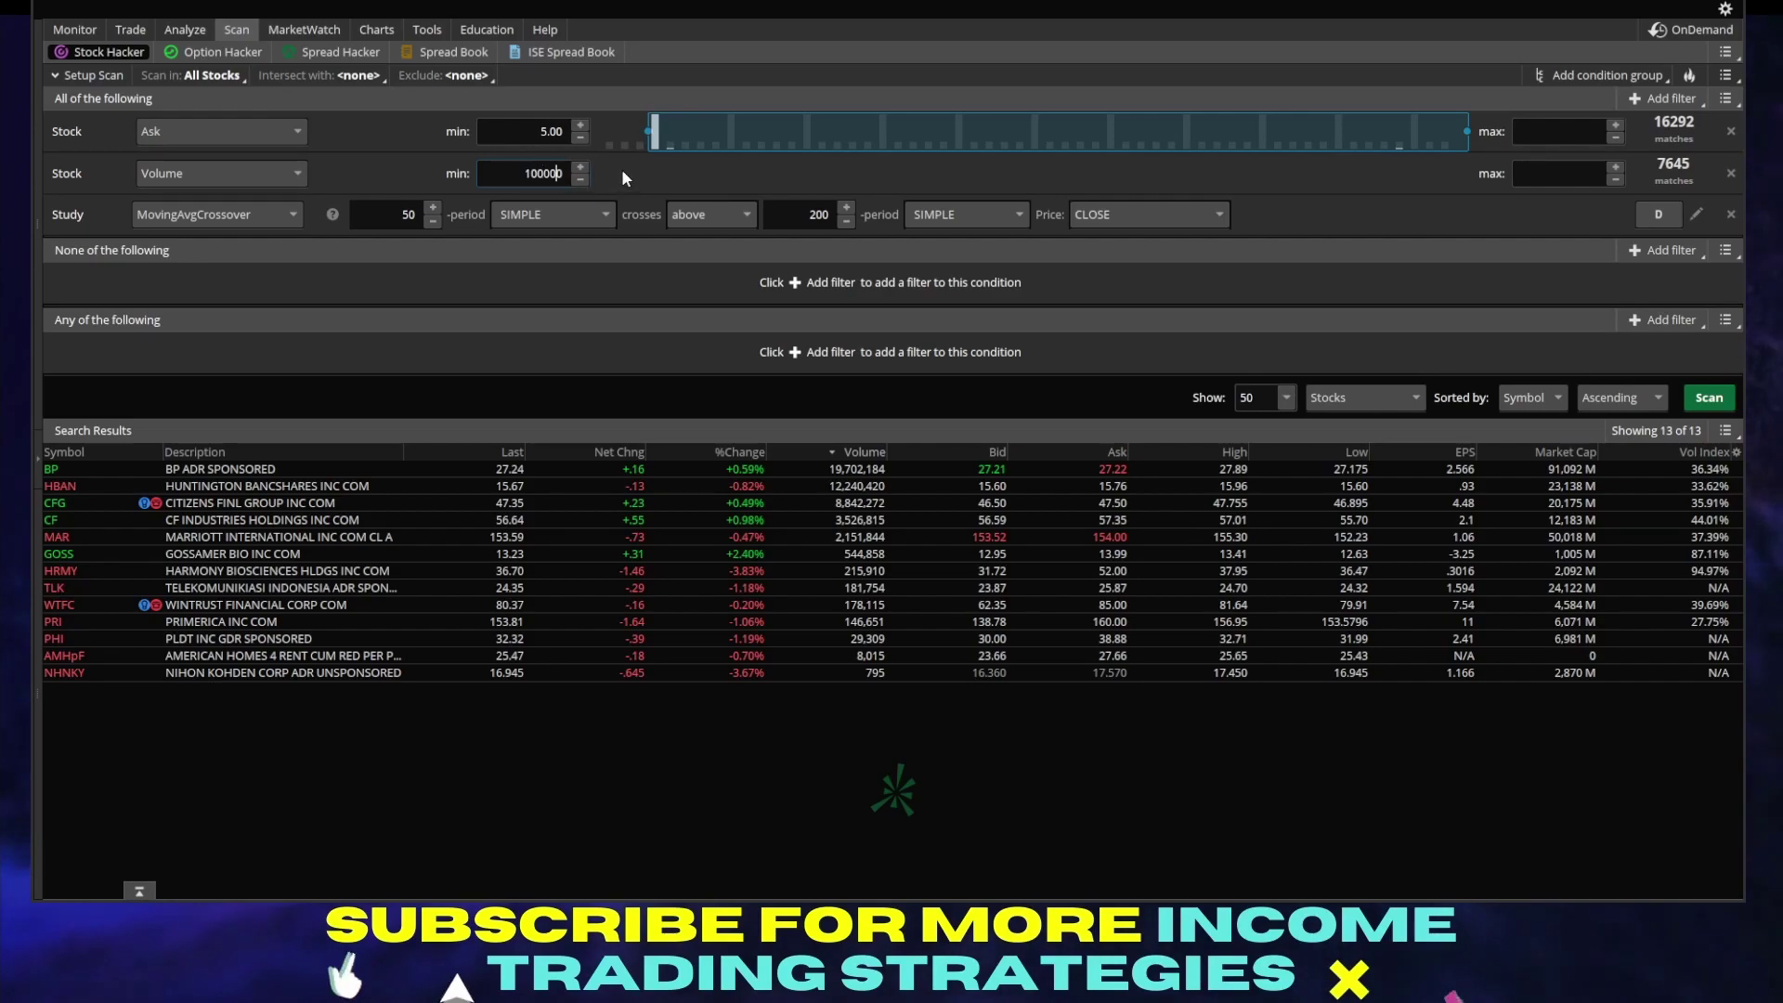
key(Return)
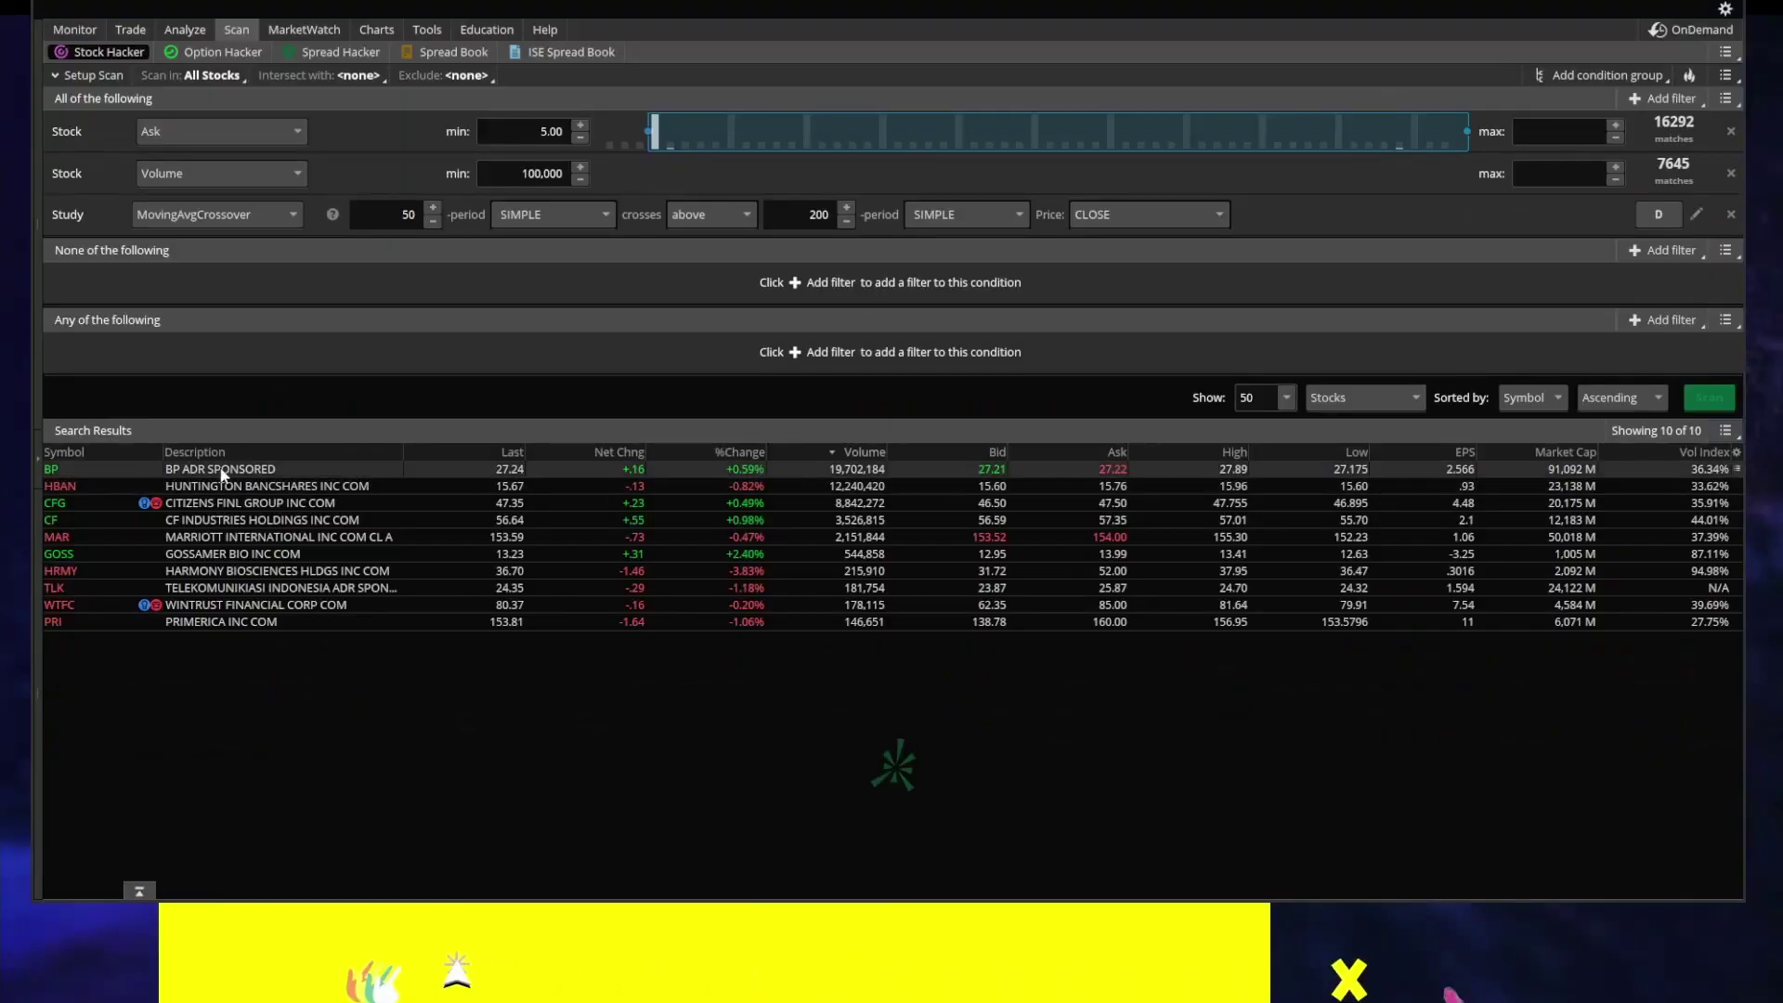
Step: Check HBAN's daily chart for the 50/200 averages, then head back to Stock Hacker
click(378, 29)
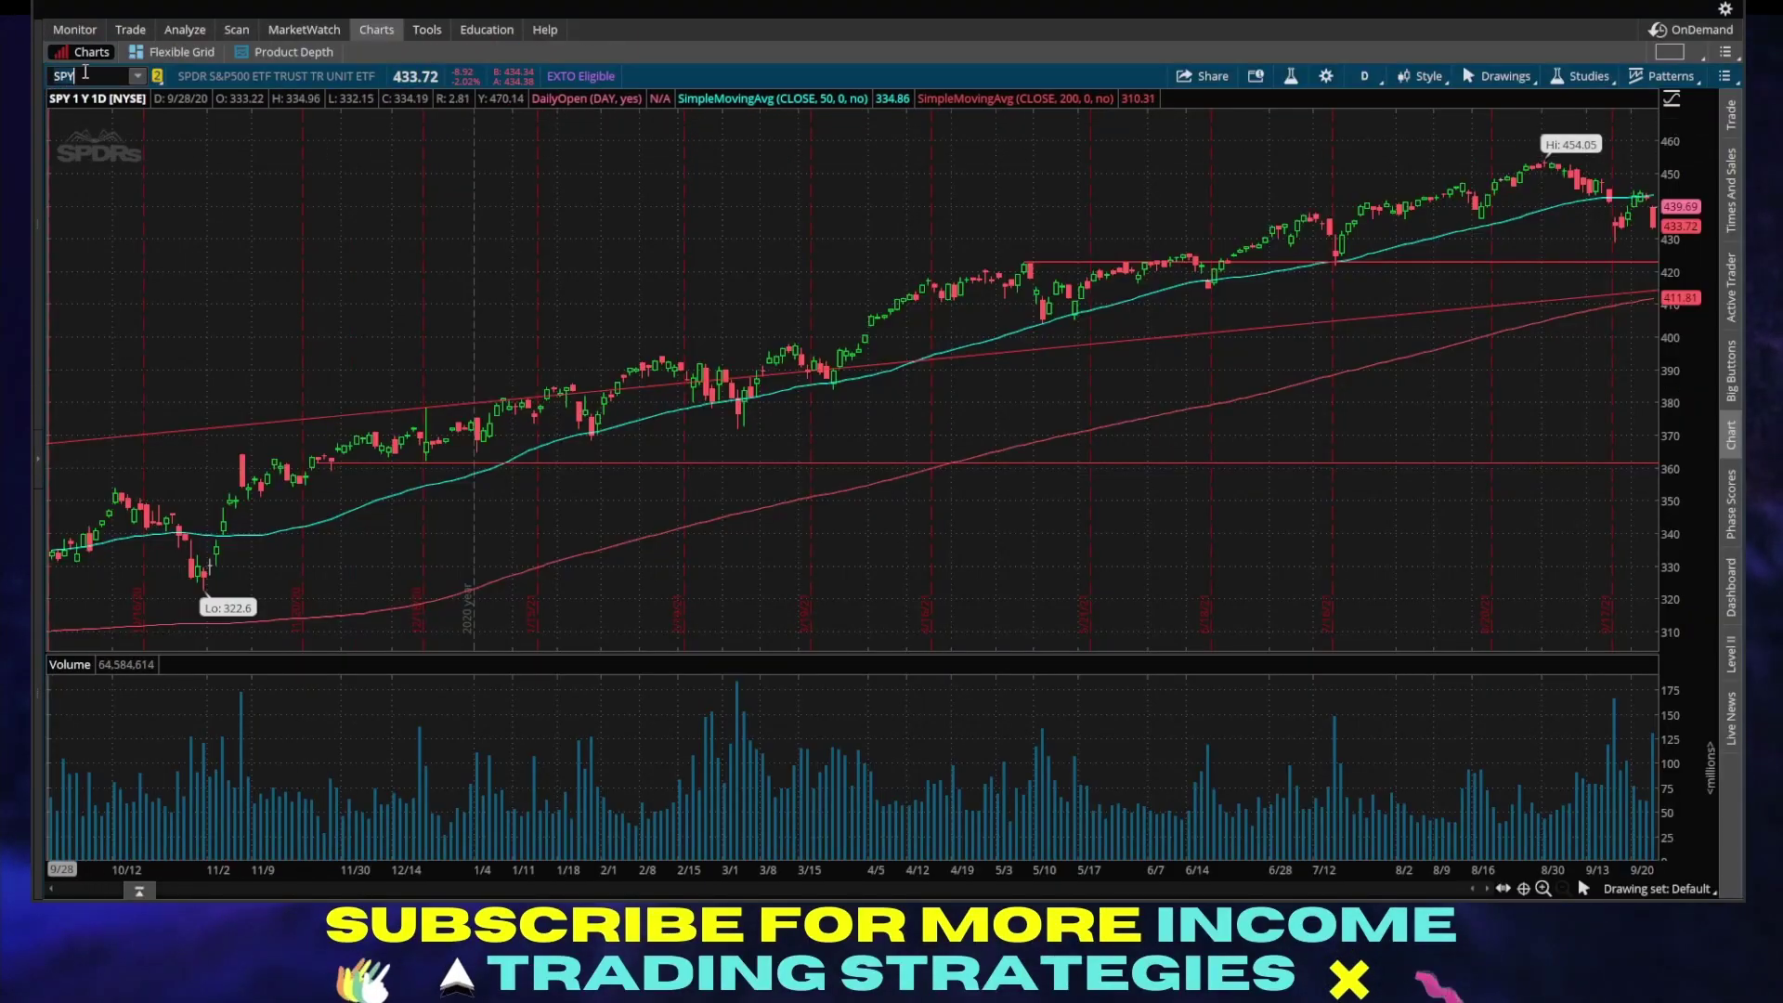
text(HBAN)
key(Return)
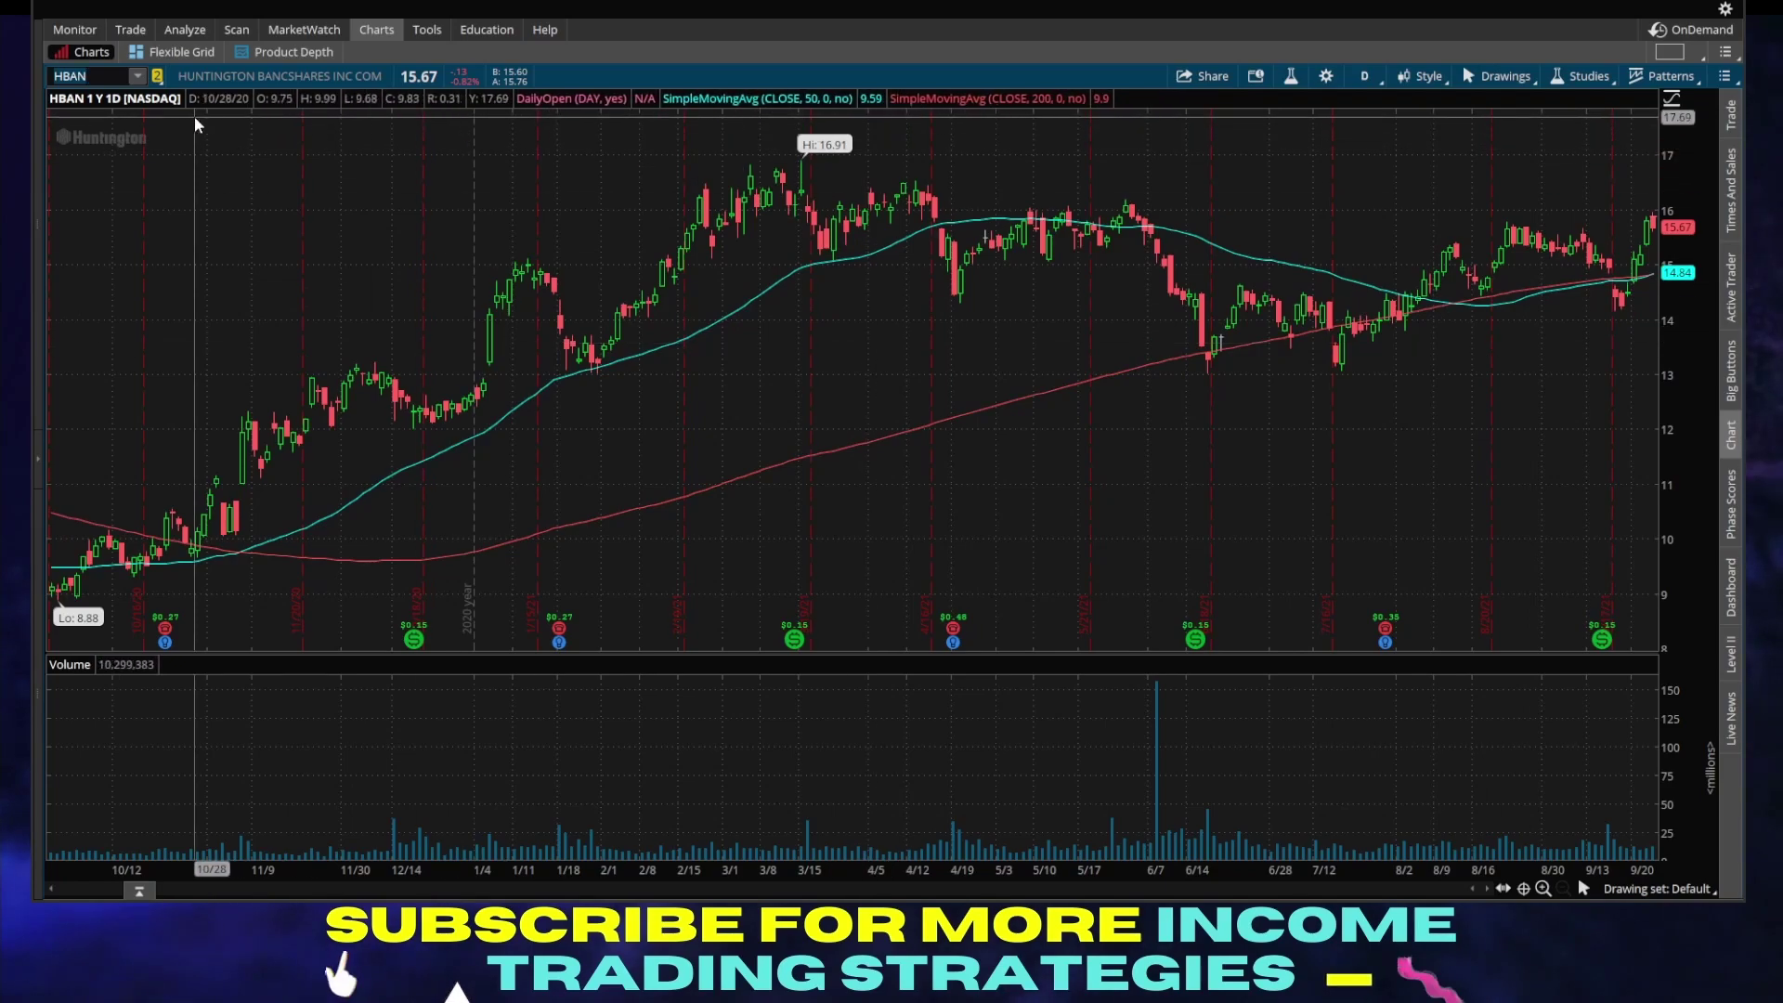
click(236, 30)
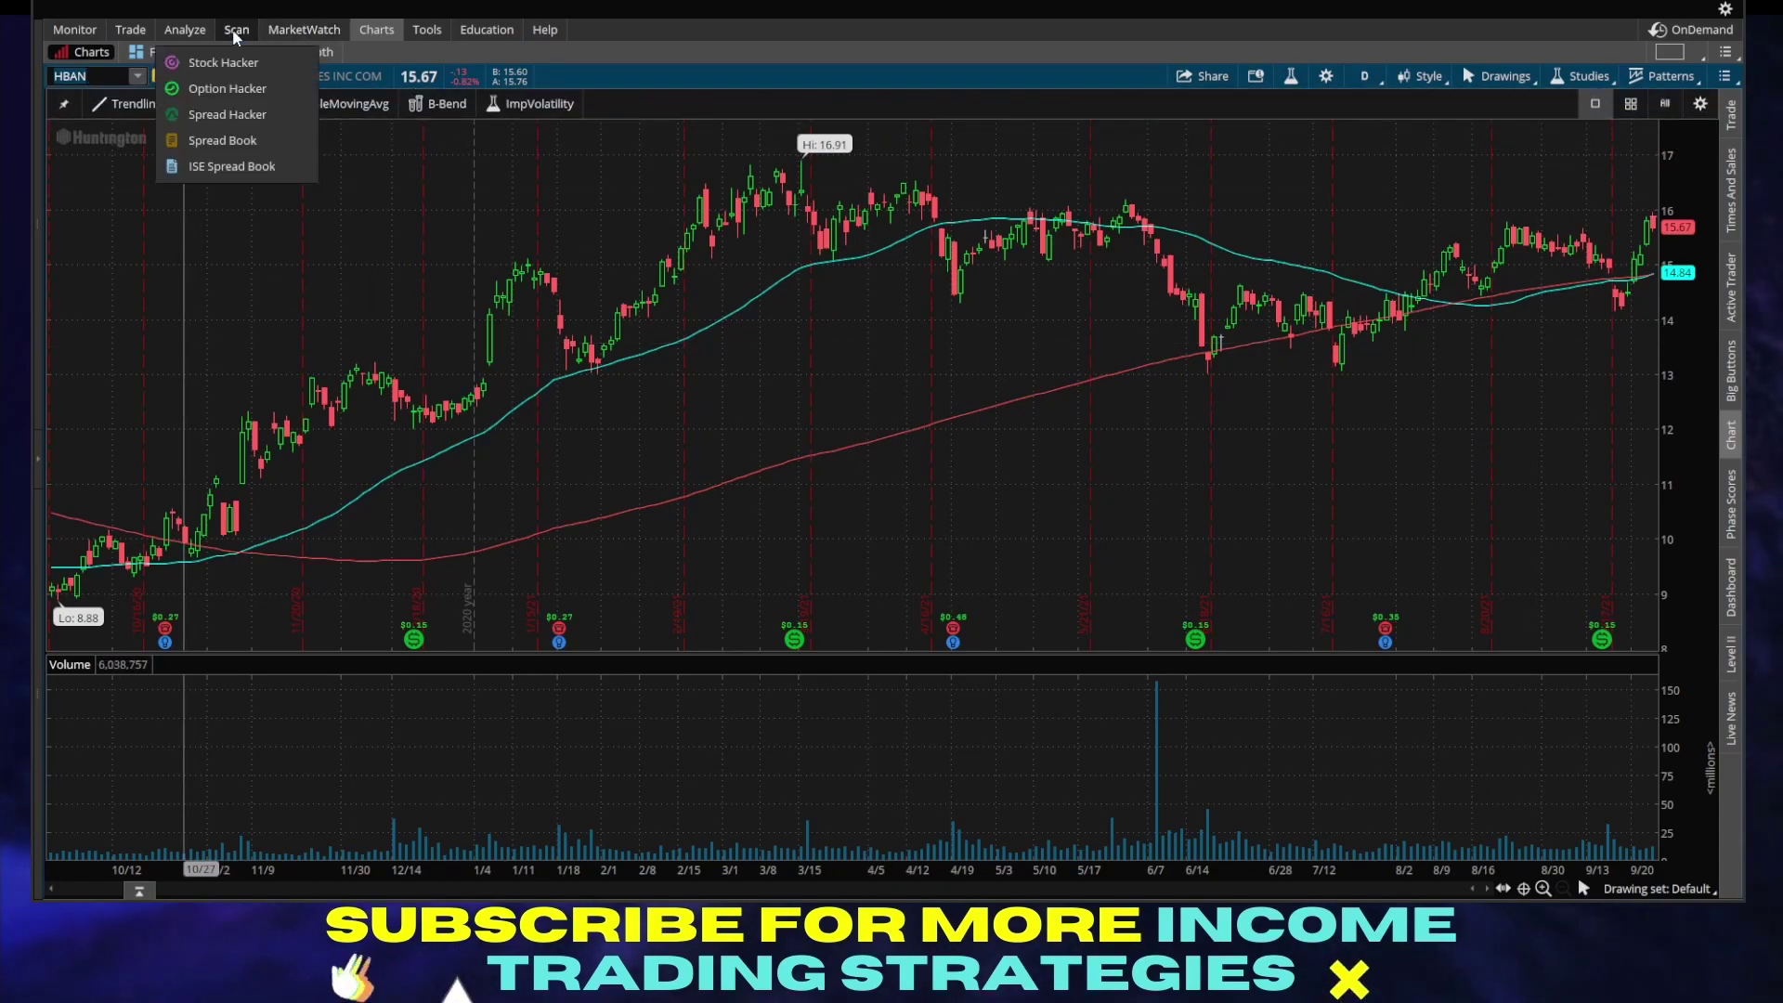
mouse_move(304, 30)
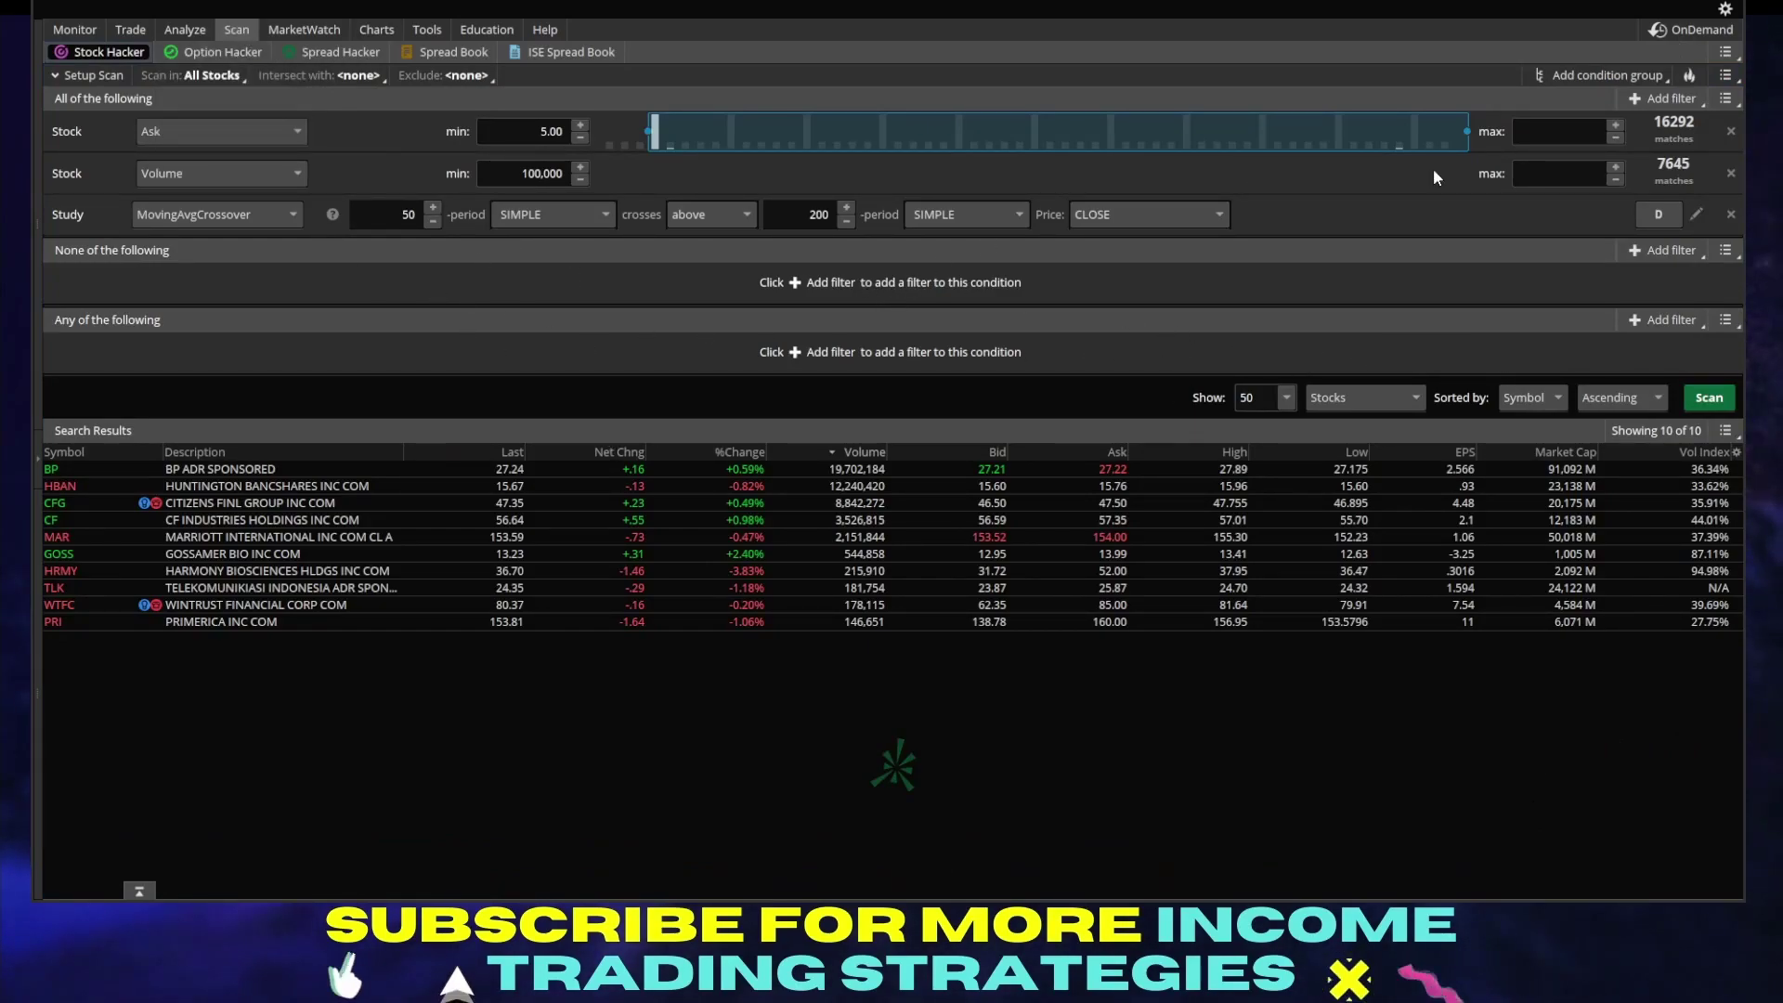
Step: Apply the saved GOLDEN CROSSOVER BULLISH query from the scan query menu
click(1729, 98)
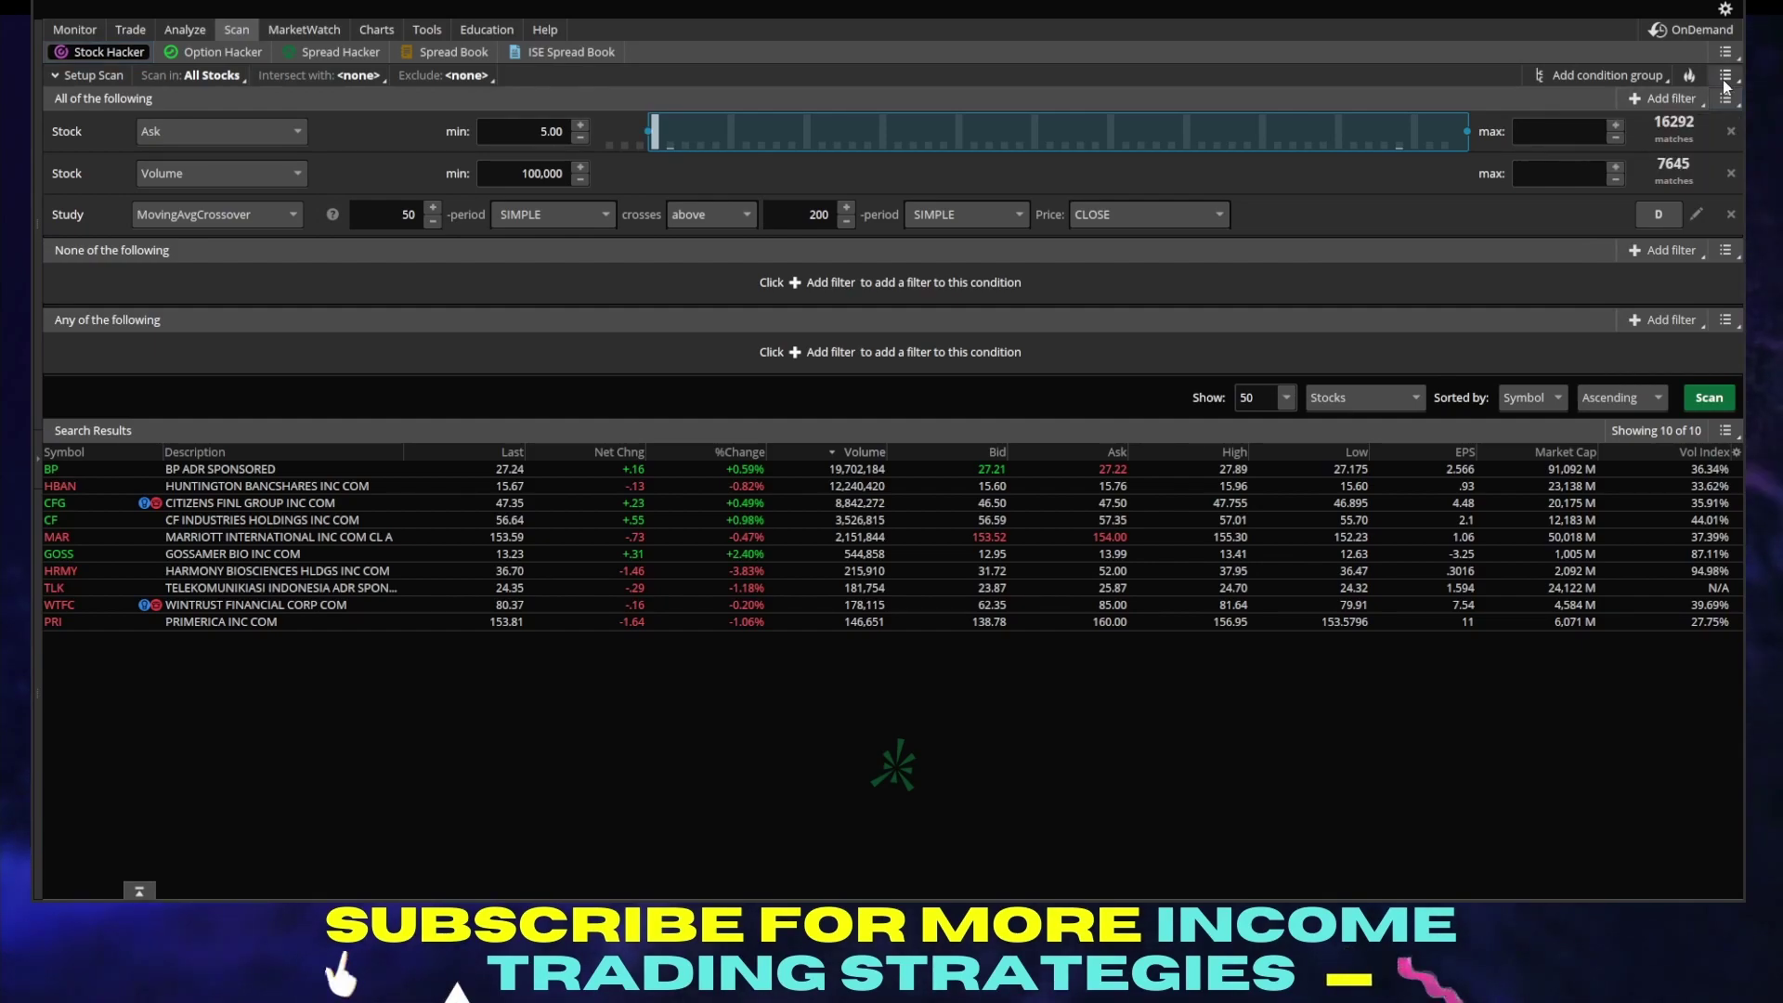
click(1726, 76)
click(1725, 78)
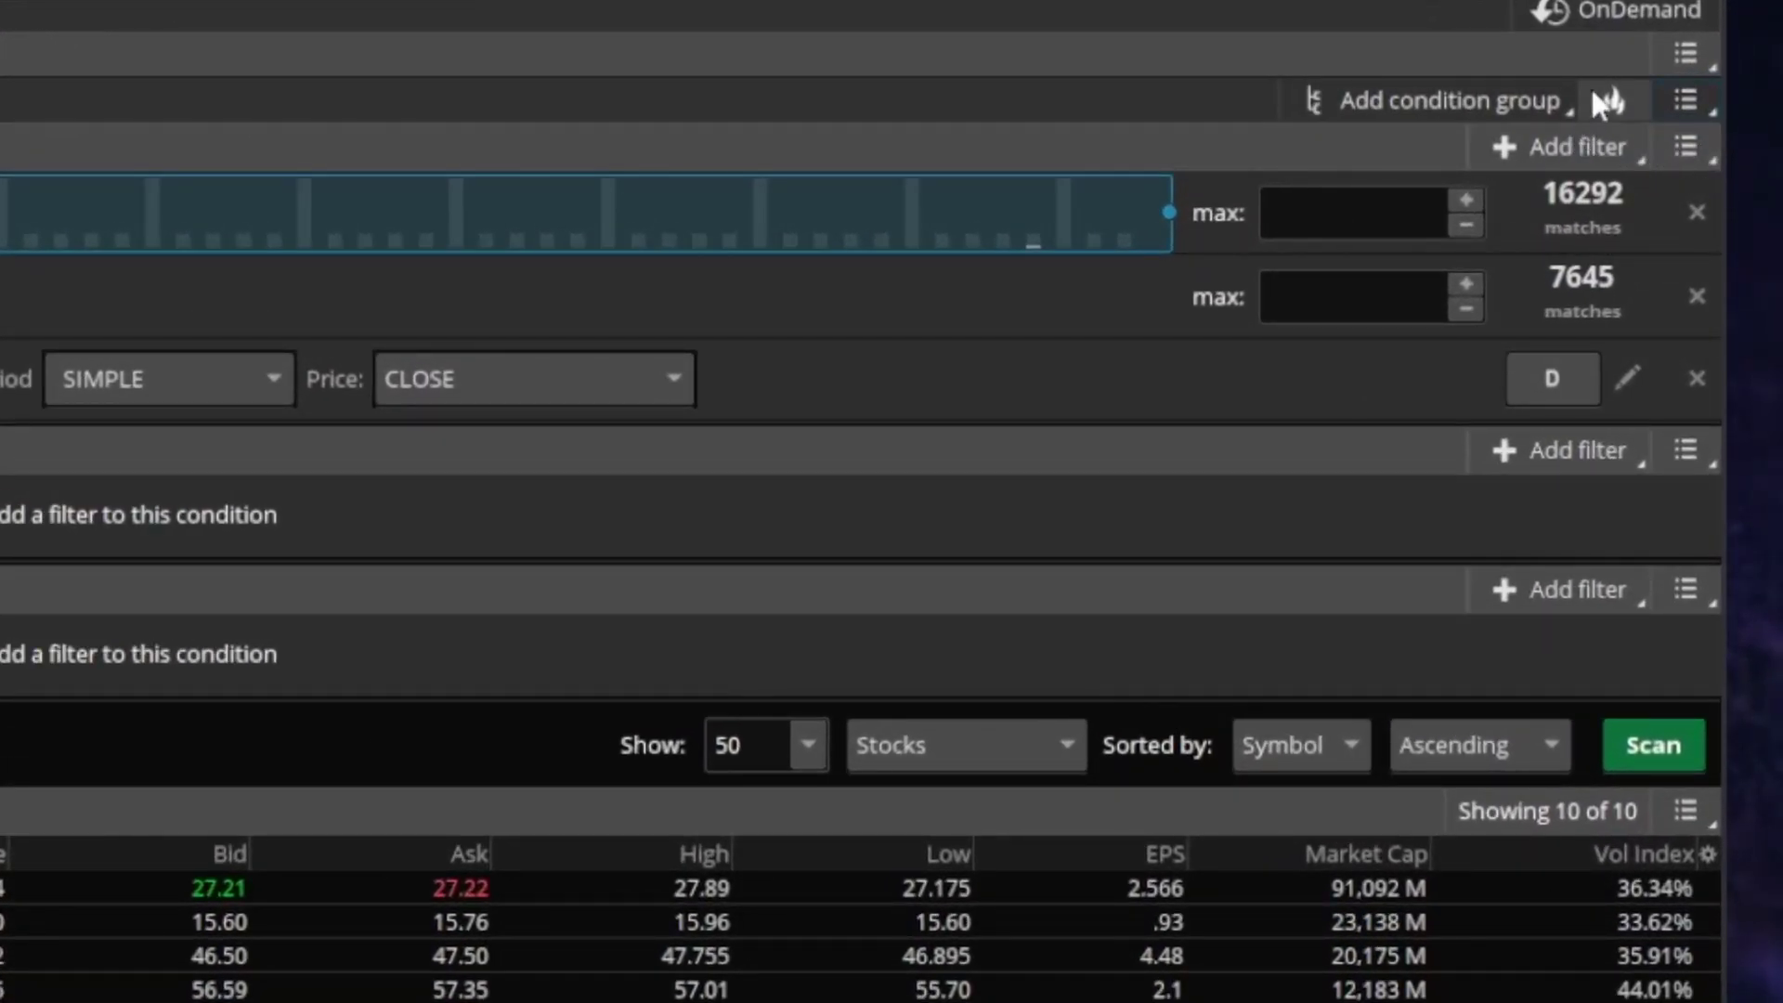
click(1685, 97)
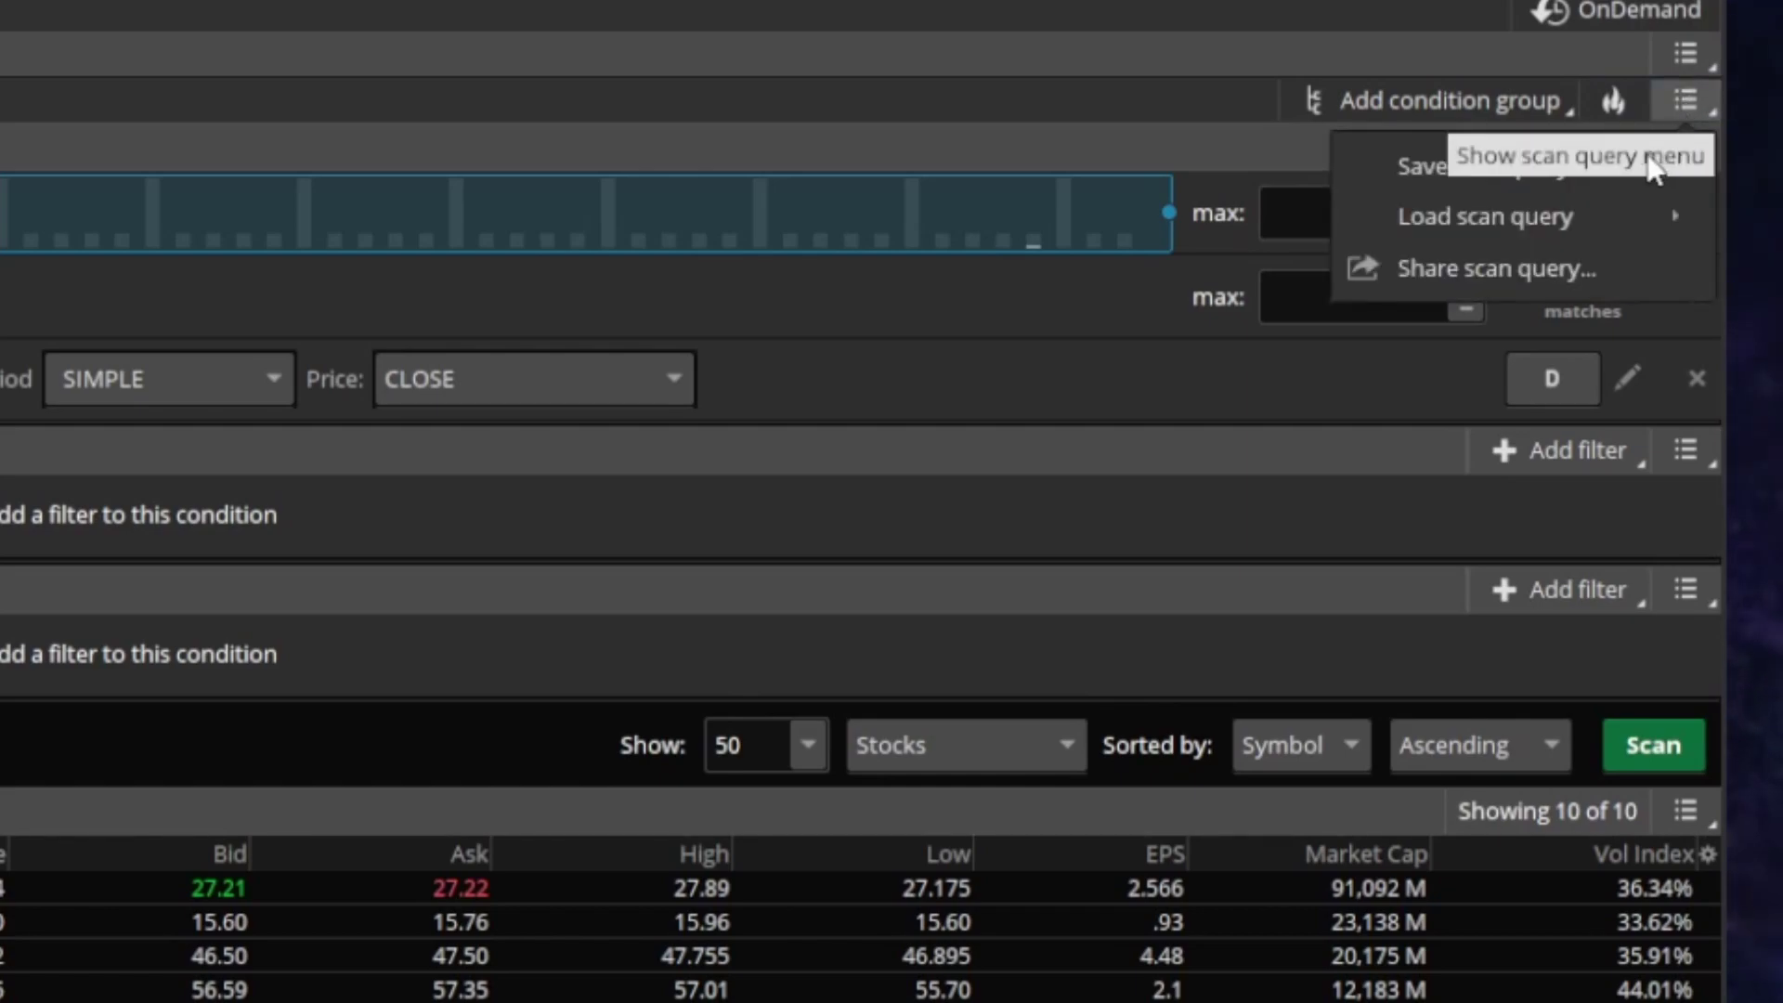
click(1385, 207)
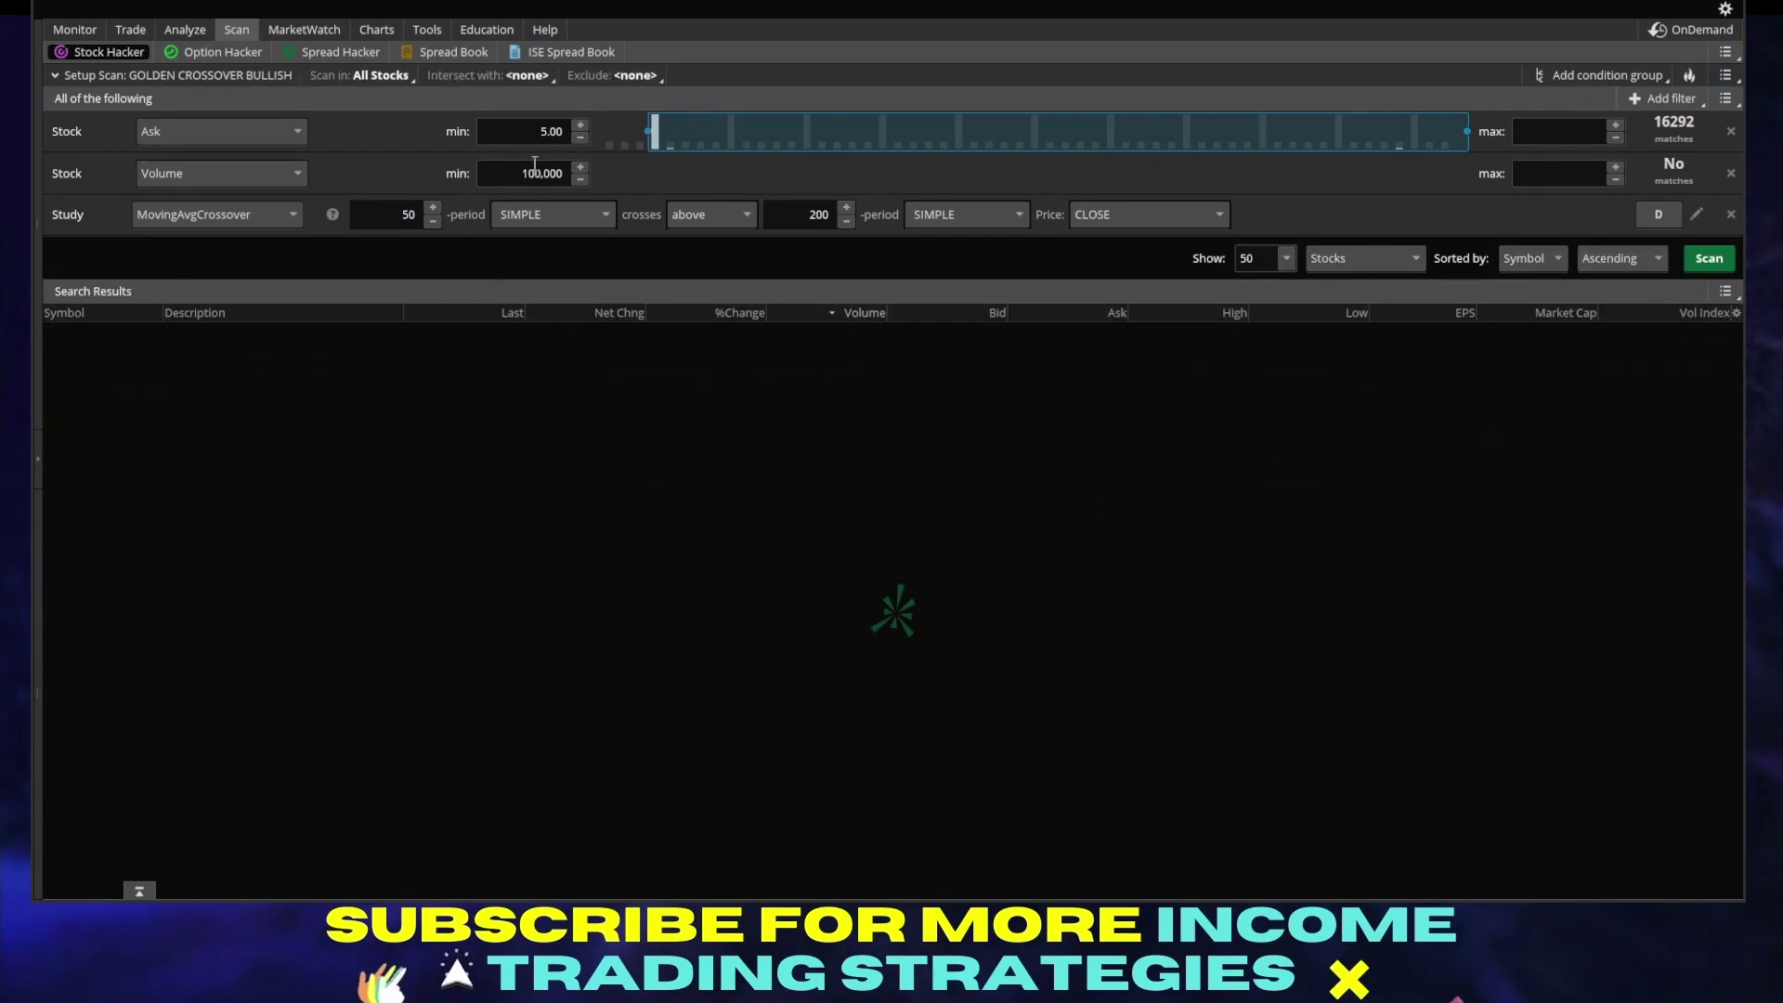
click(176, 75)
click(179, 78)
click(347, 73)
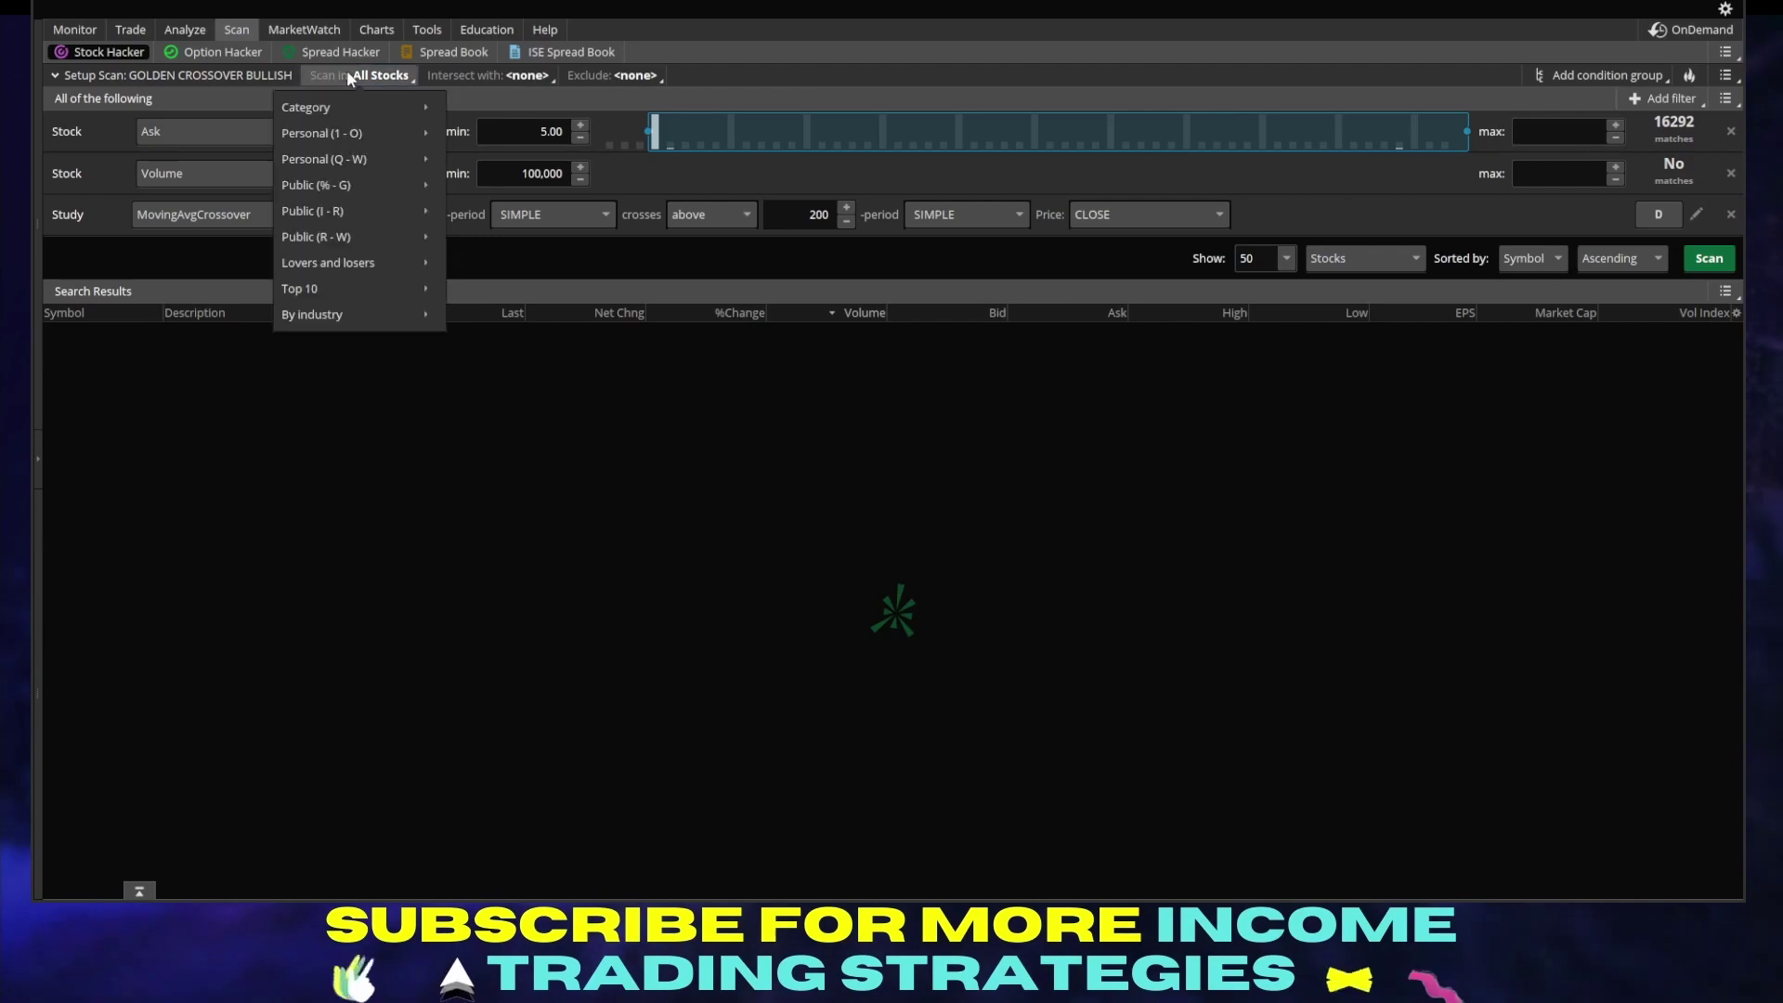
mouse_move(343, 113)
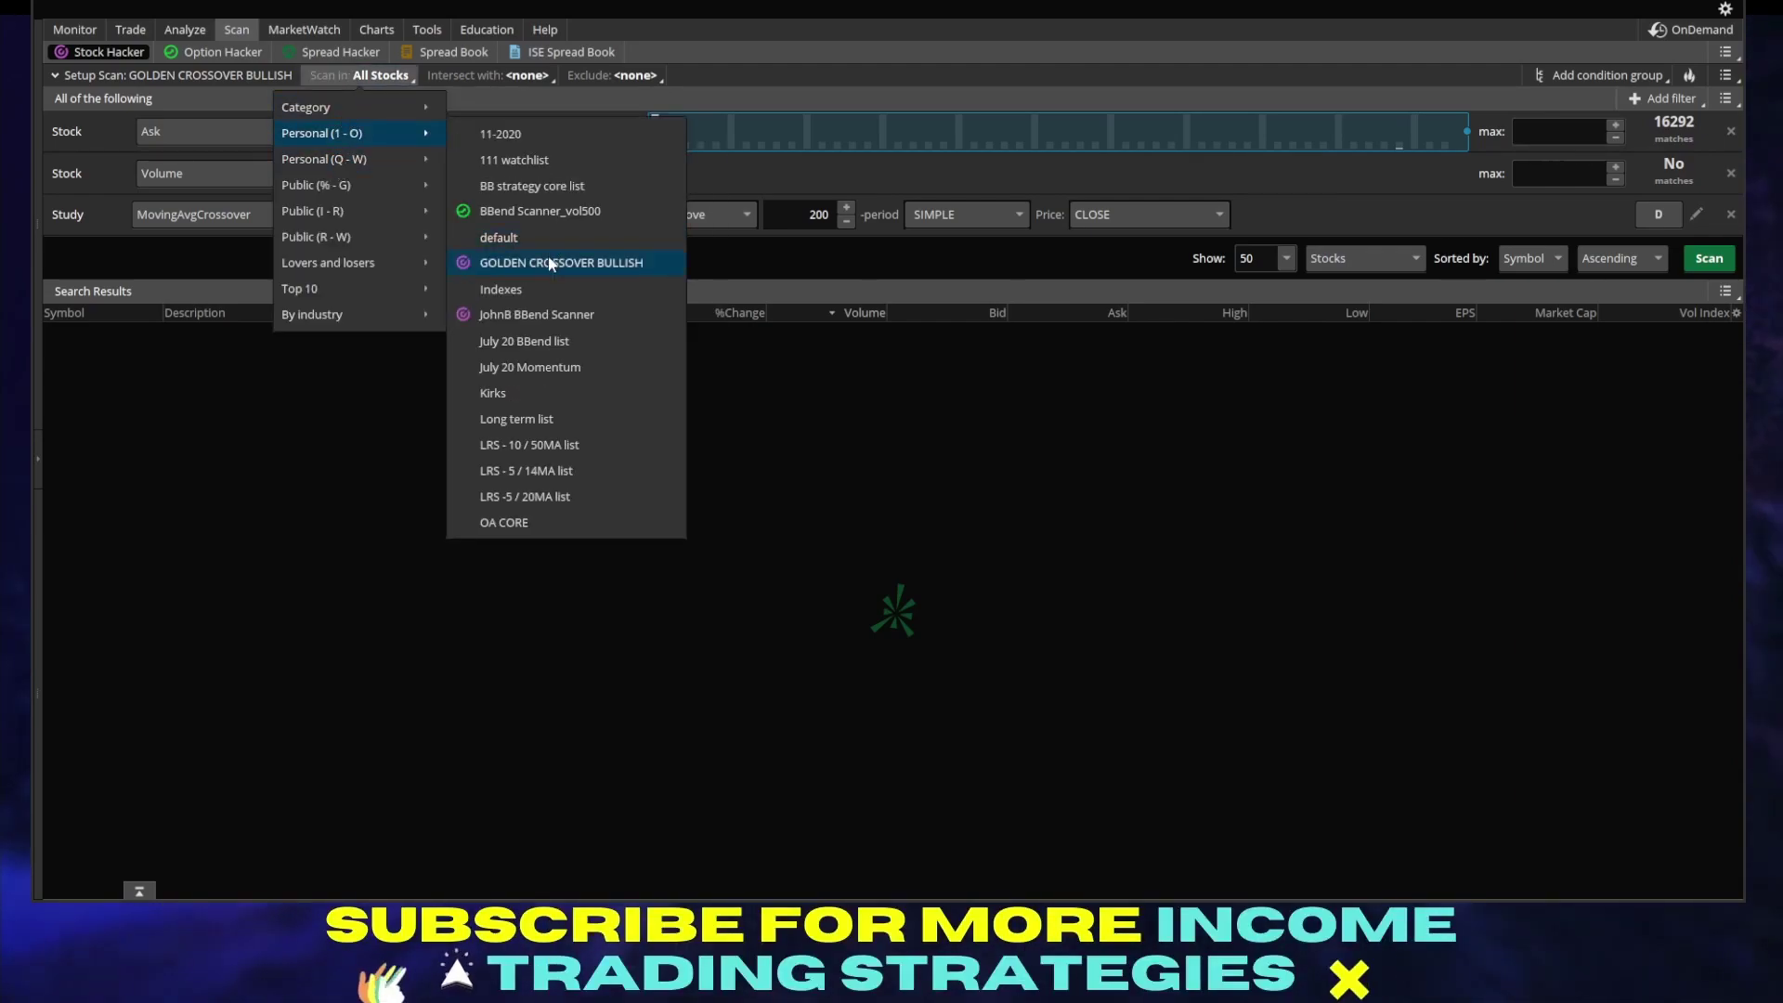
click(780, 490)
Step: Show GOLDEN CROSSOVER BULLISH from Personal as the watchlist in the Charts sidebar
click(376, 30)
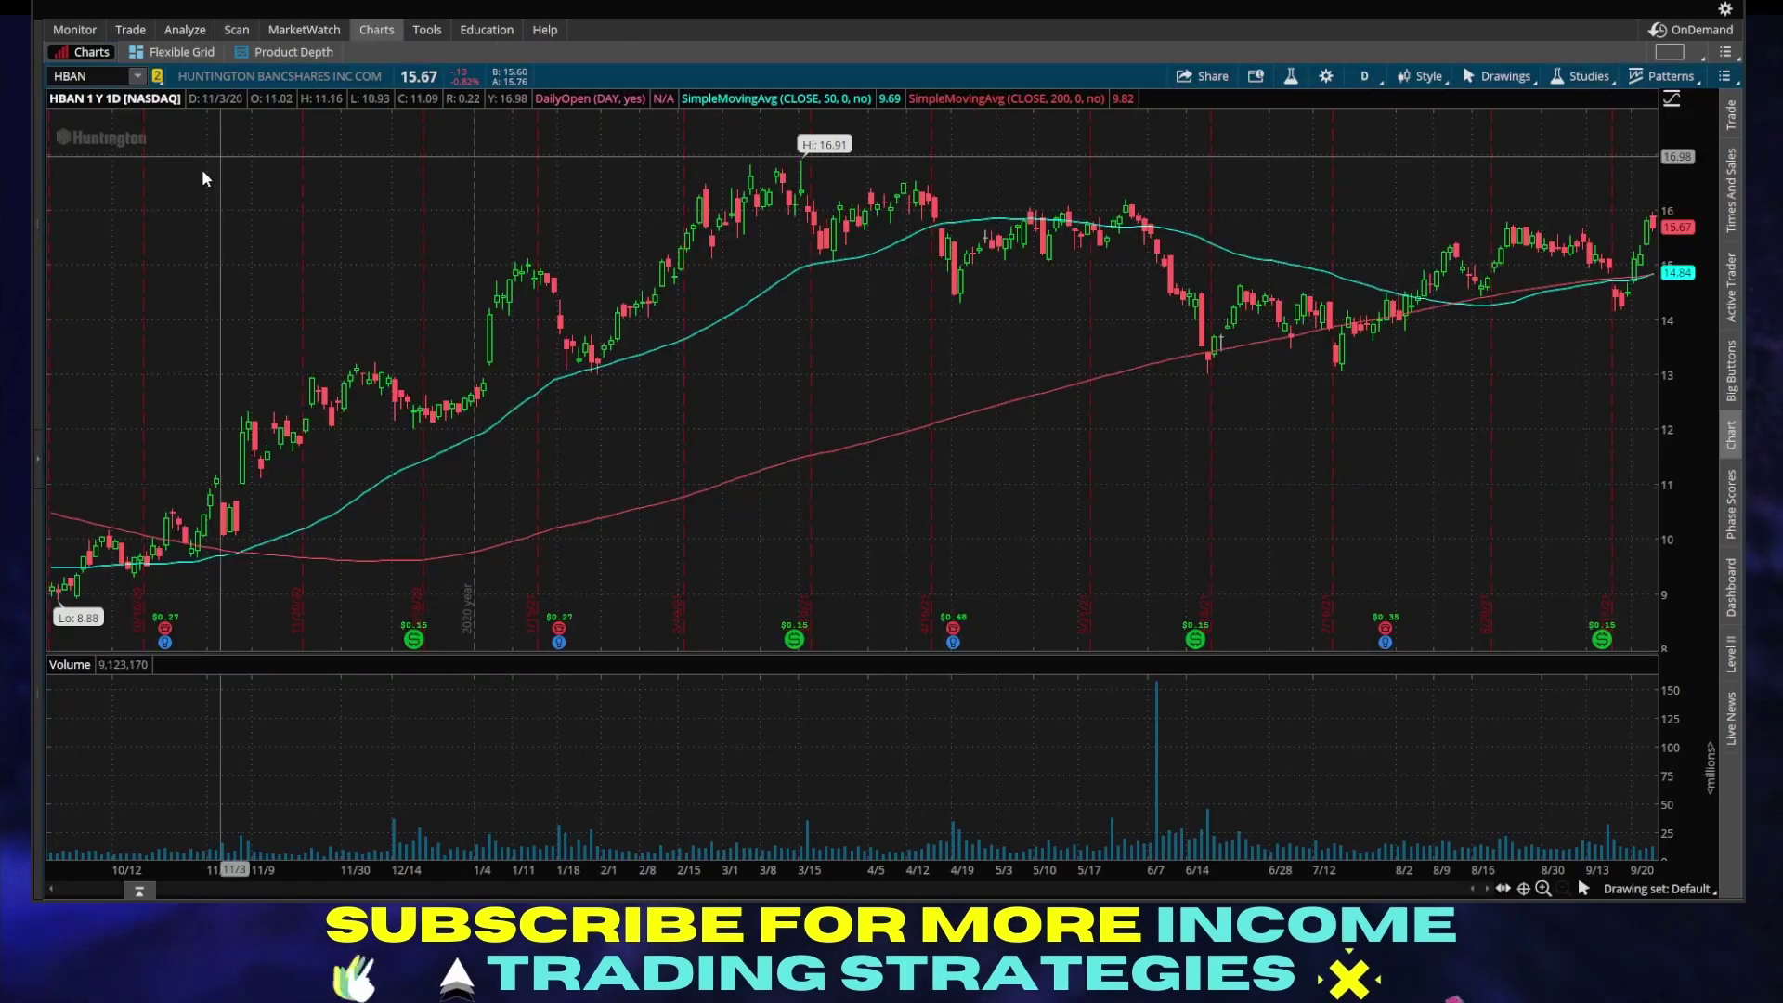
click(46, 452)
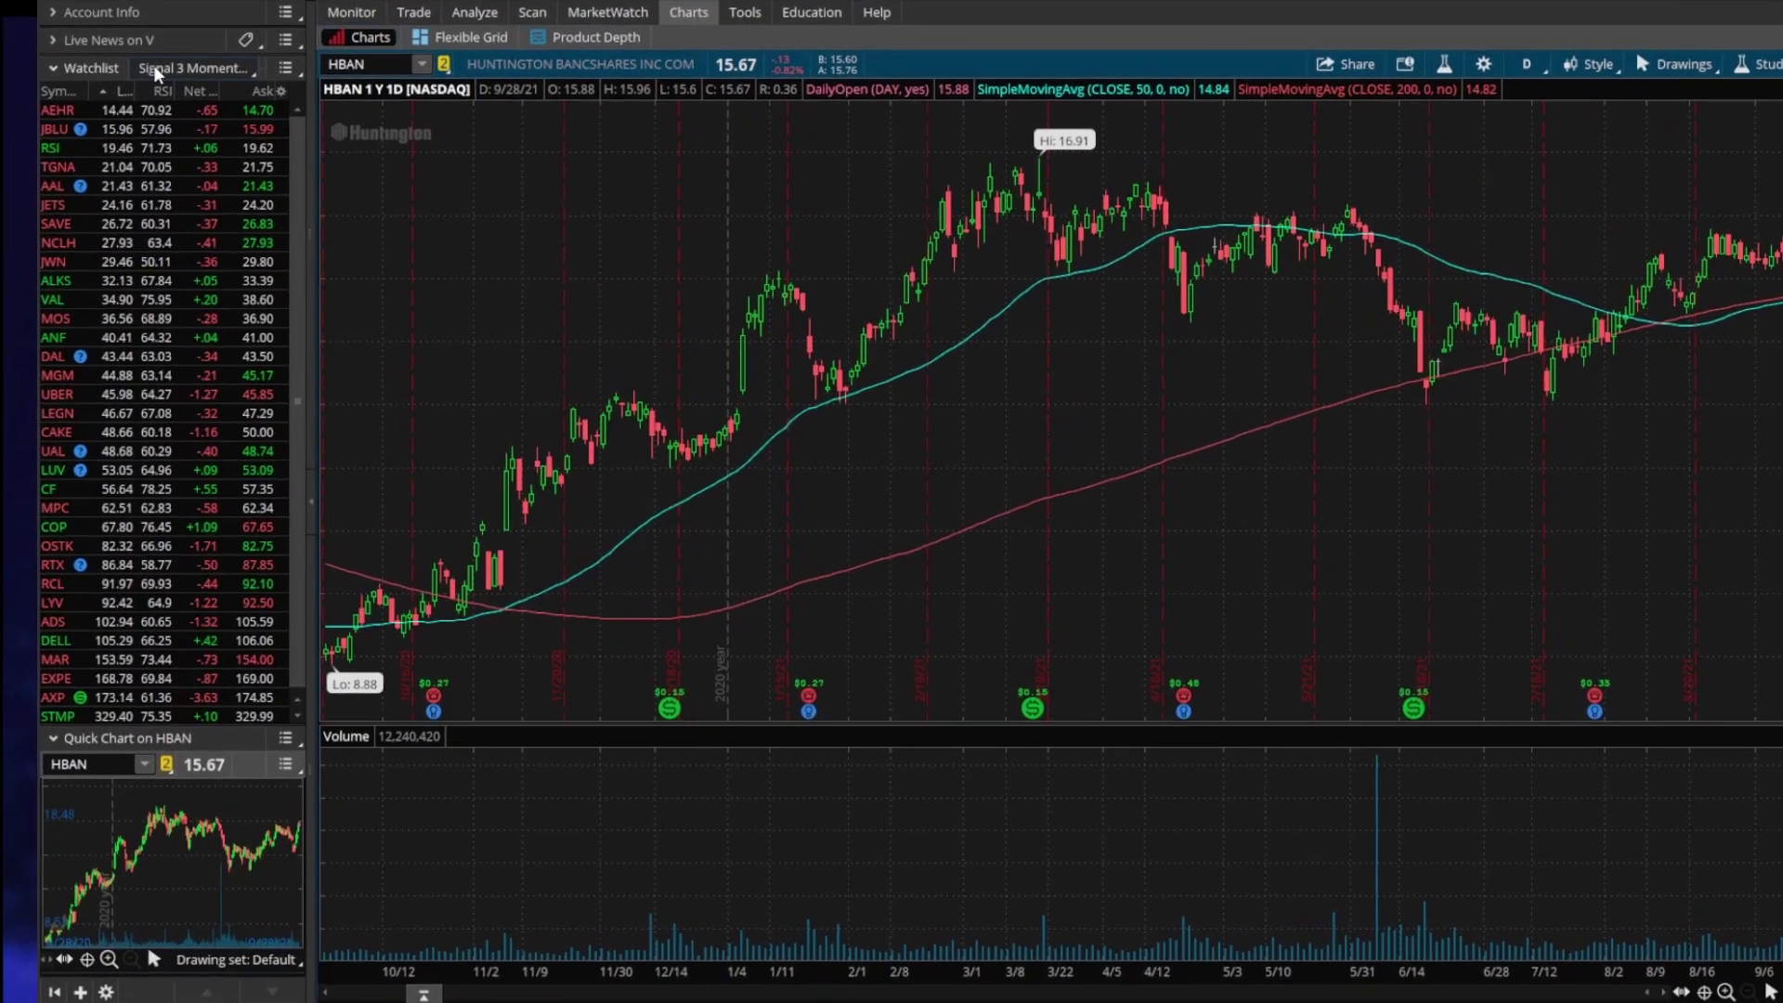
click(175, 79)
mouse_move(366, 298)
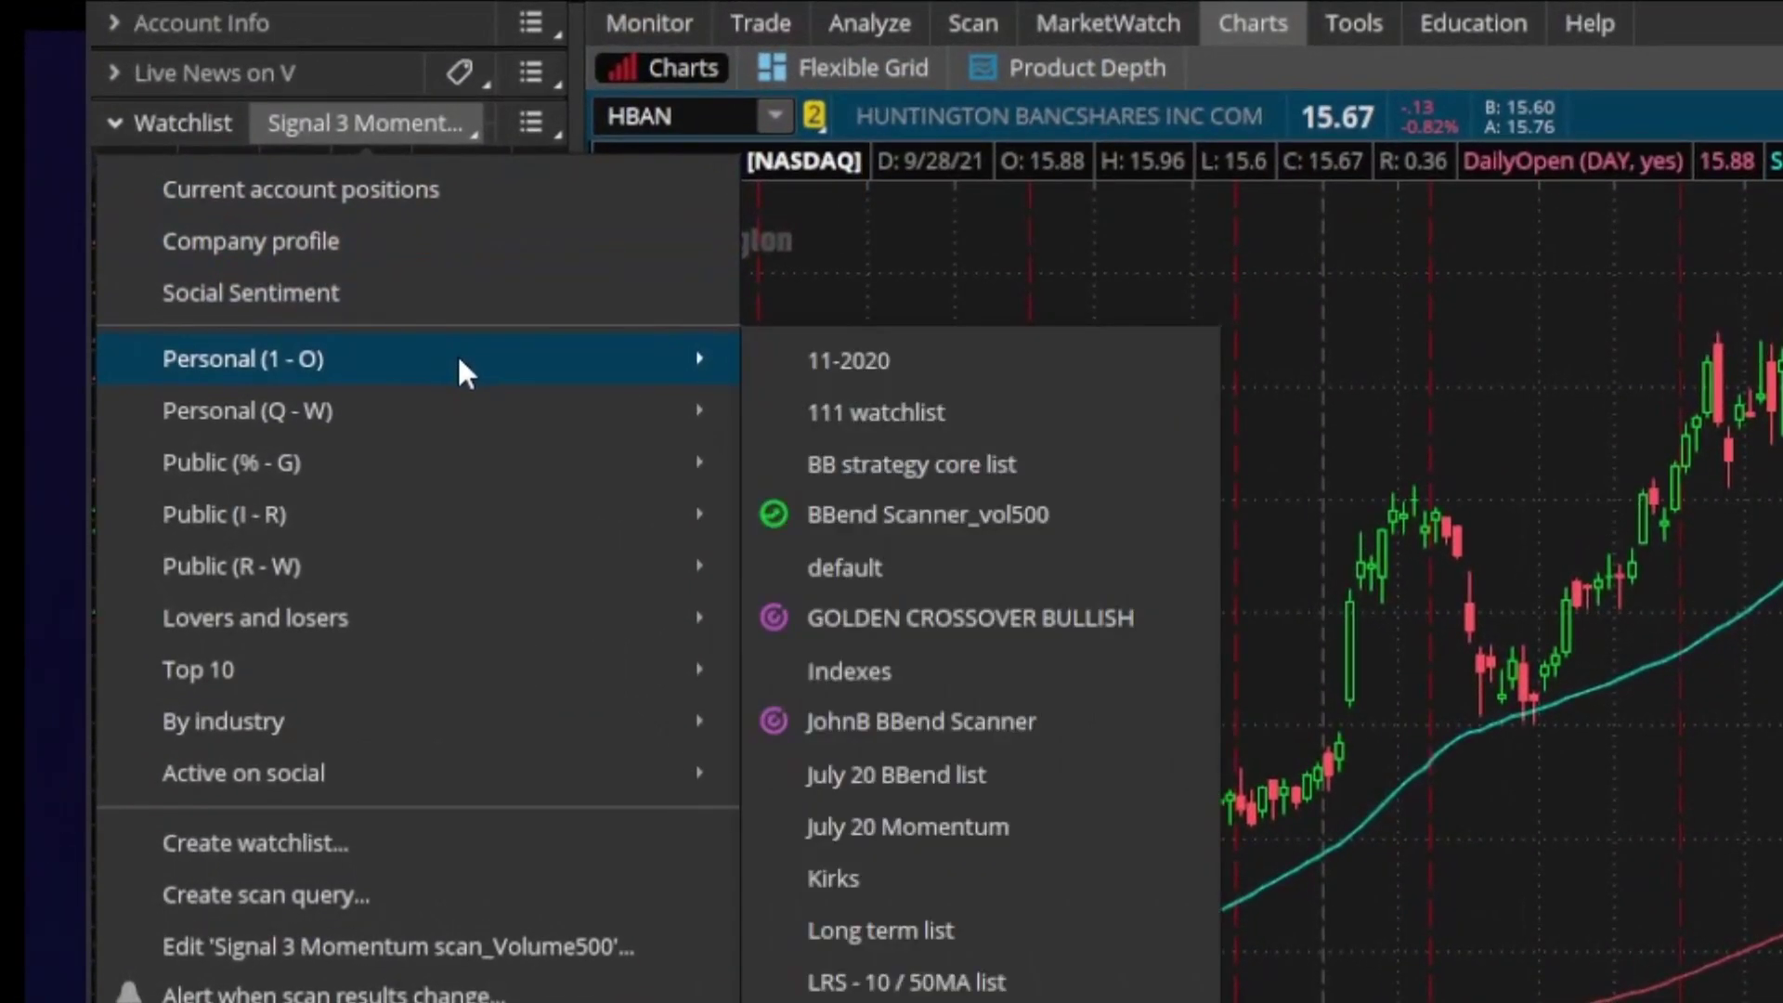
click(966, 618)
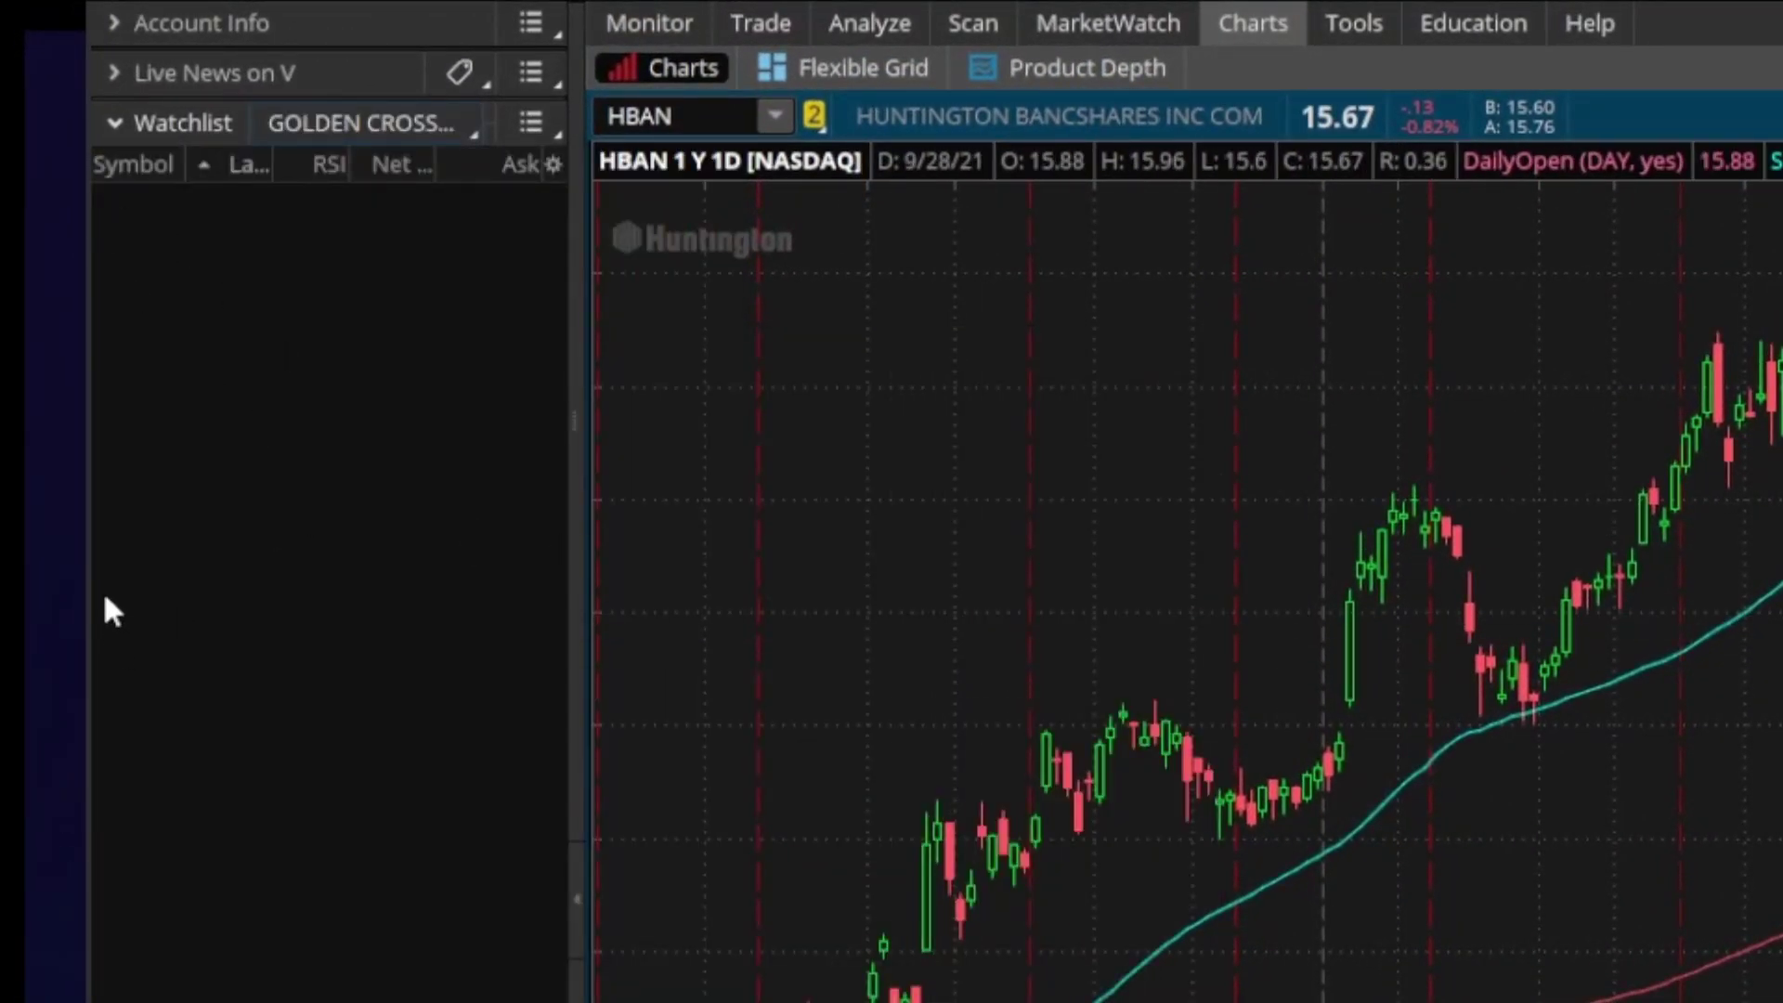
Step: Chart GOSS, HBAN, TLK, BP, CFG and CF in turn from the watchlist
click(147, 199)
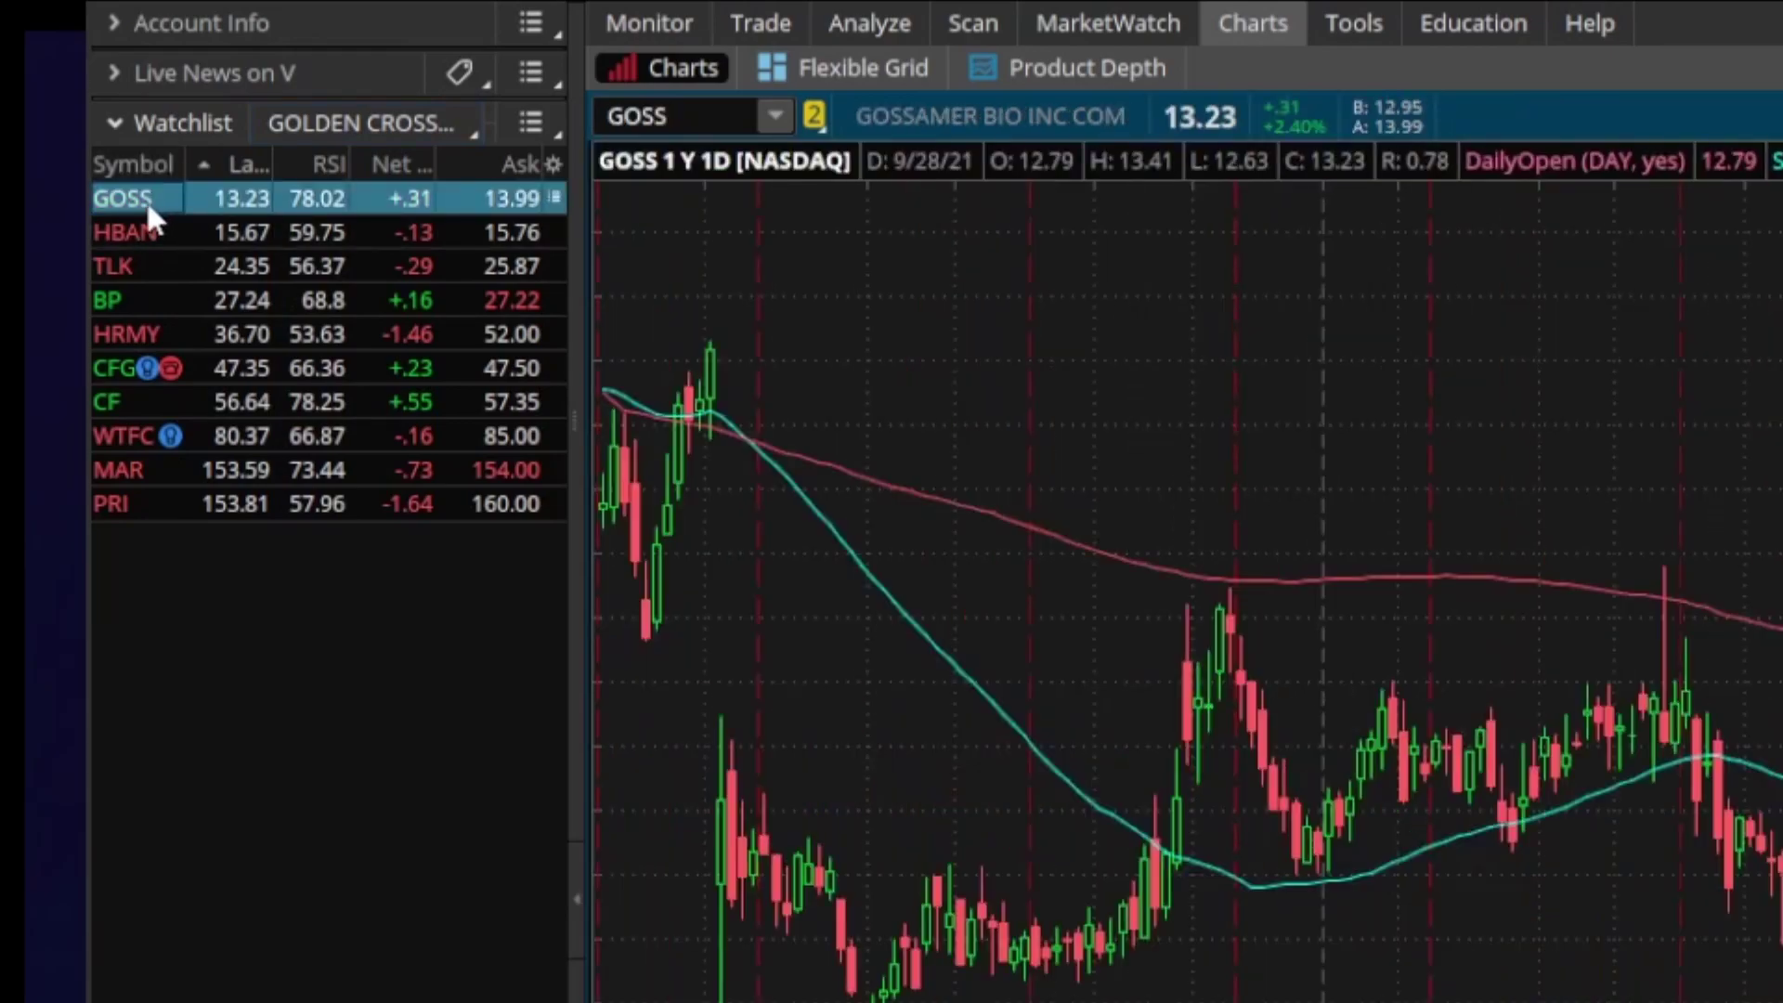
click(135, 230)
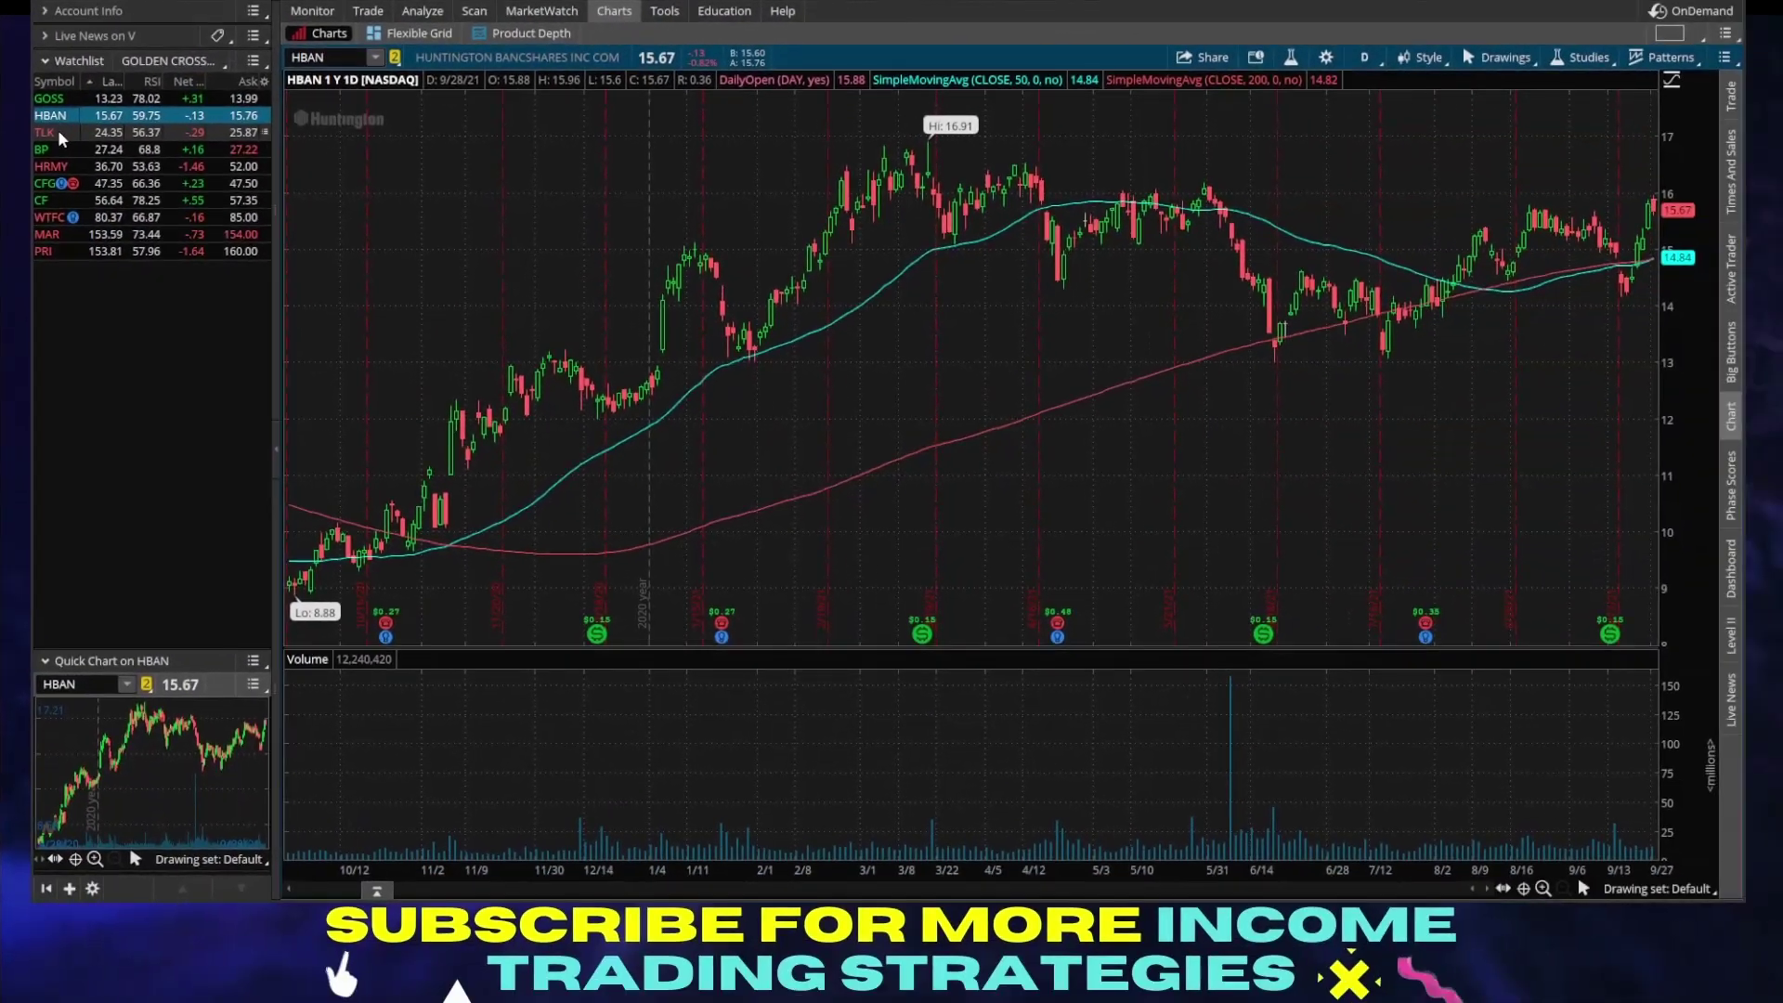
click(58, 132)
click(63, 150)
click(68, 183)
click(65, 200)
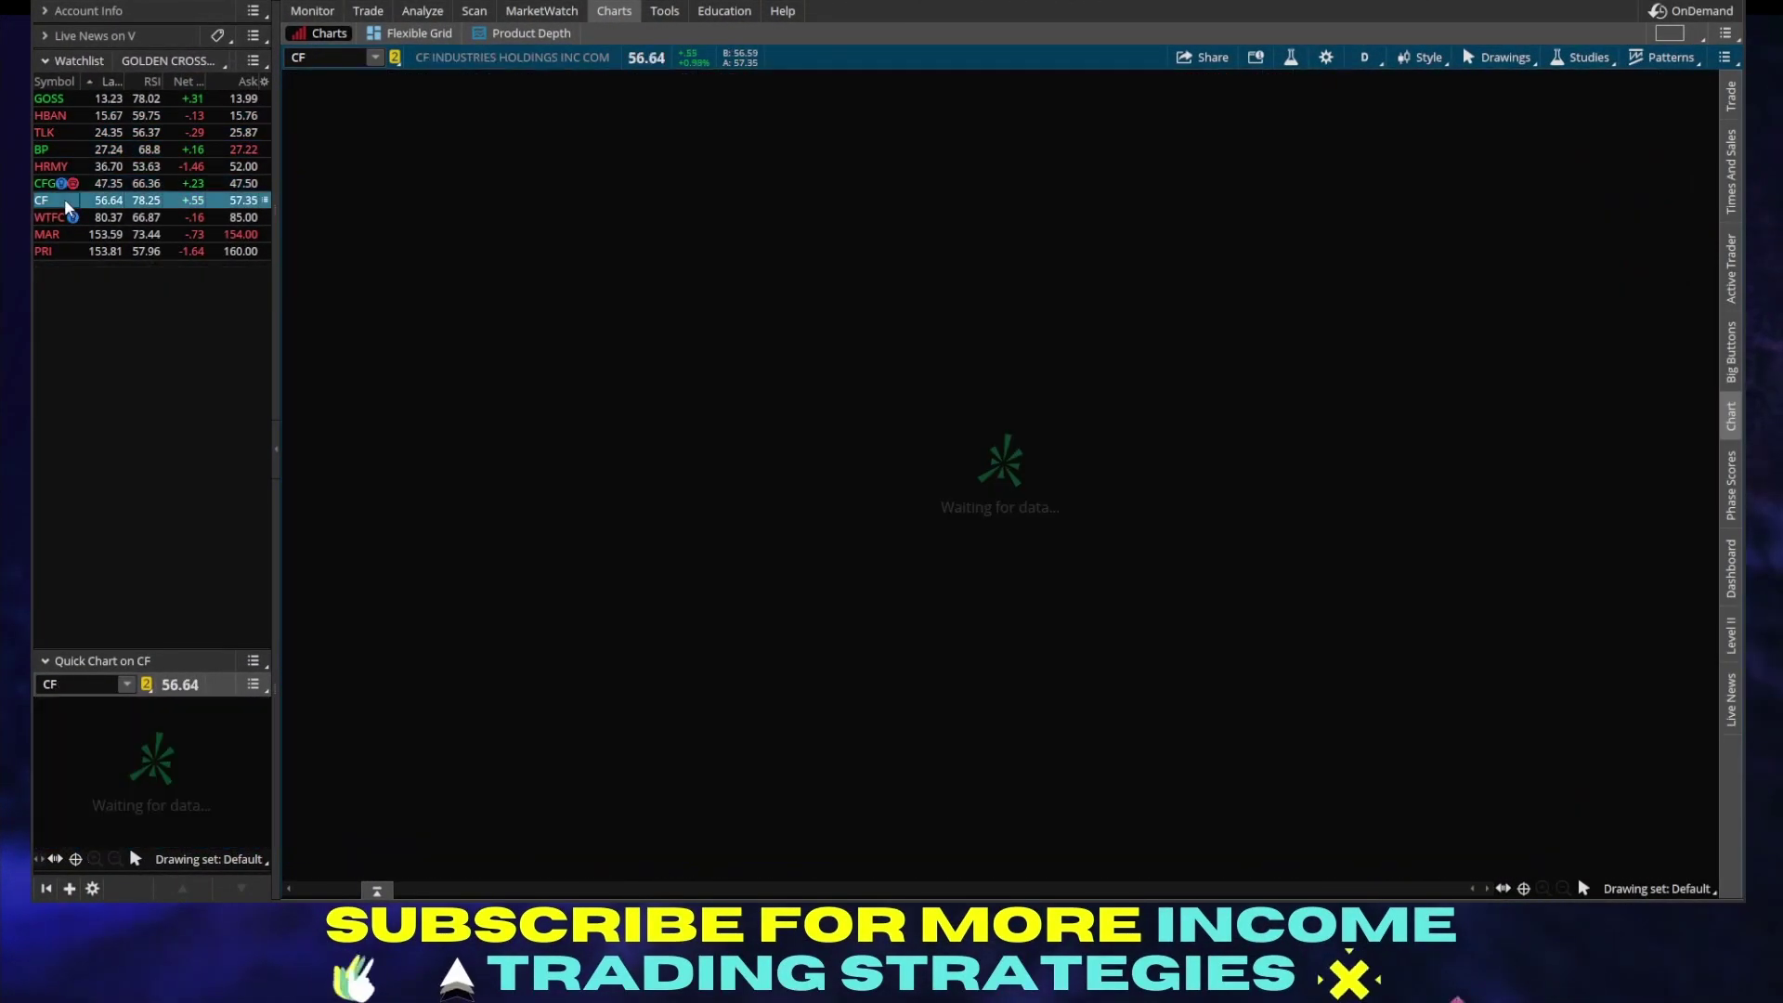